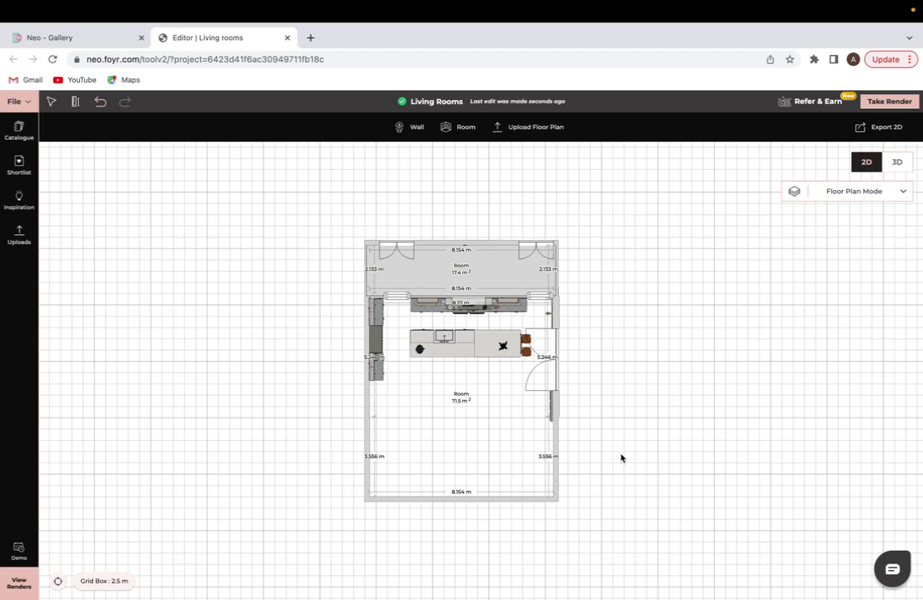
Place the Hd Ivory Rug in the living area below the kitchen island
click(20, 165)
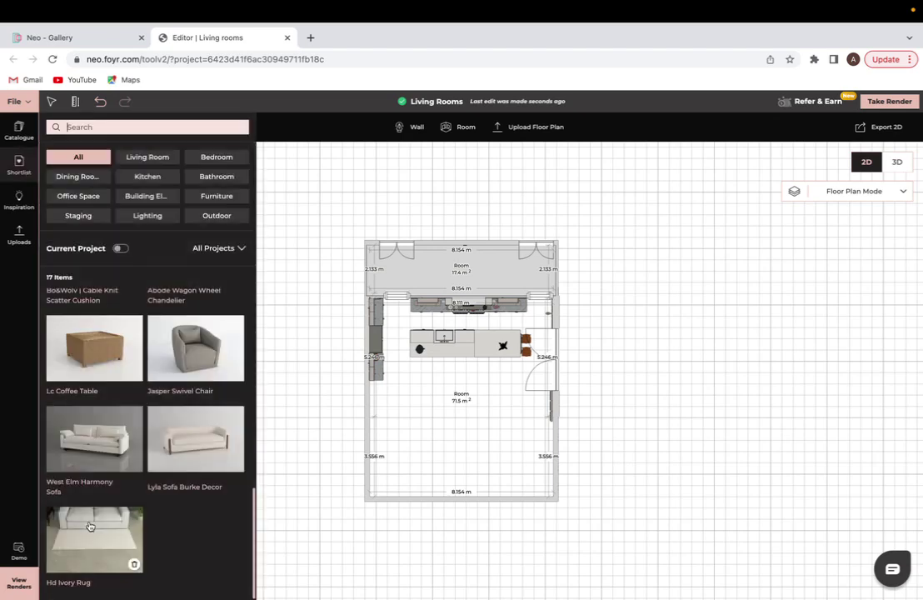
click(94, 537)
click(455, 445)
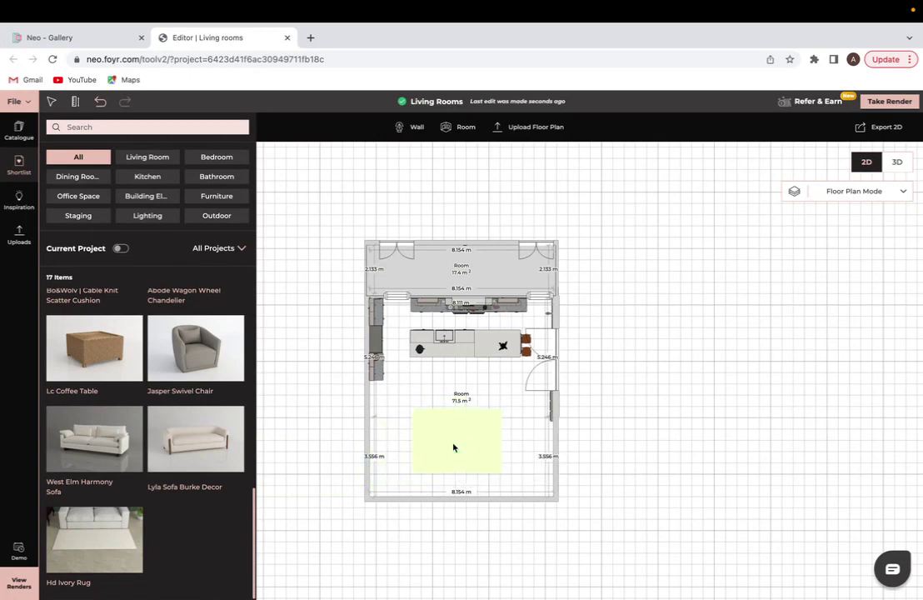
click(453, 447)
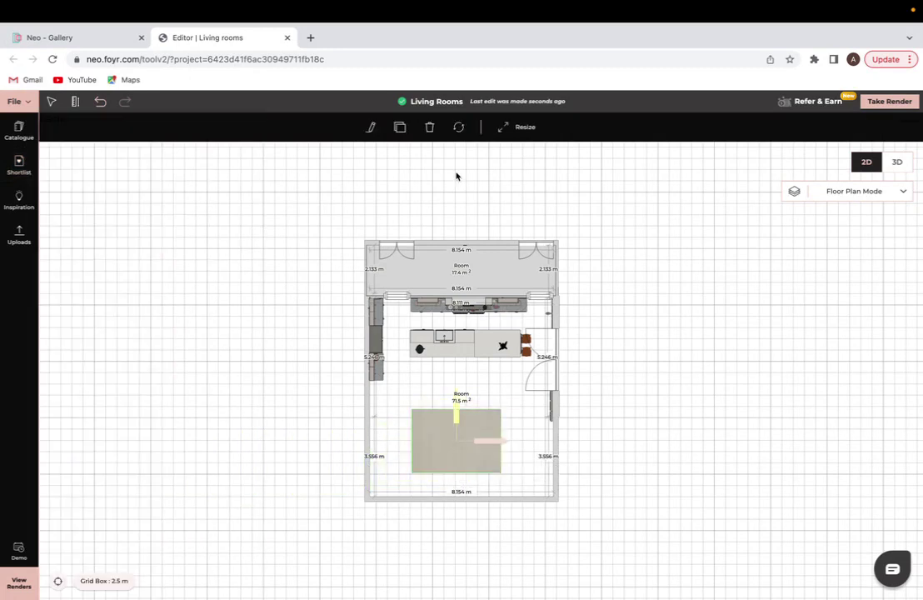
Stretch all four rug edges outward to about 6 m, covering most of the floor
click(456, 411)
drag(456, 411, 458, 395)
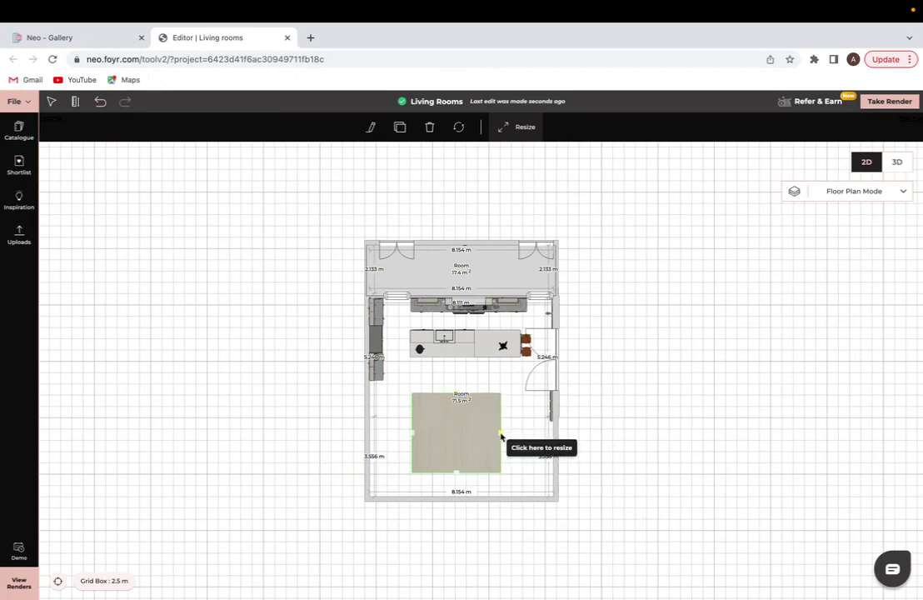
drag(500, 434, 530, 437)
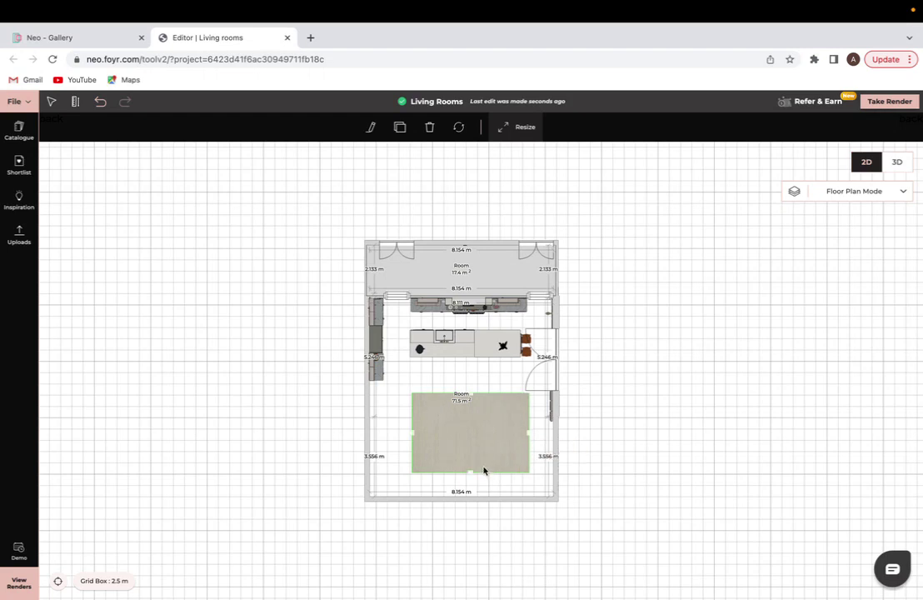
drag(470, 472, 471, 485)
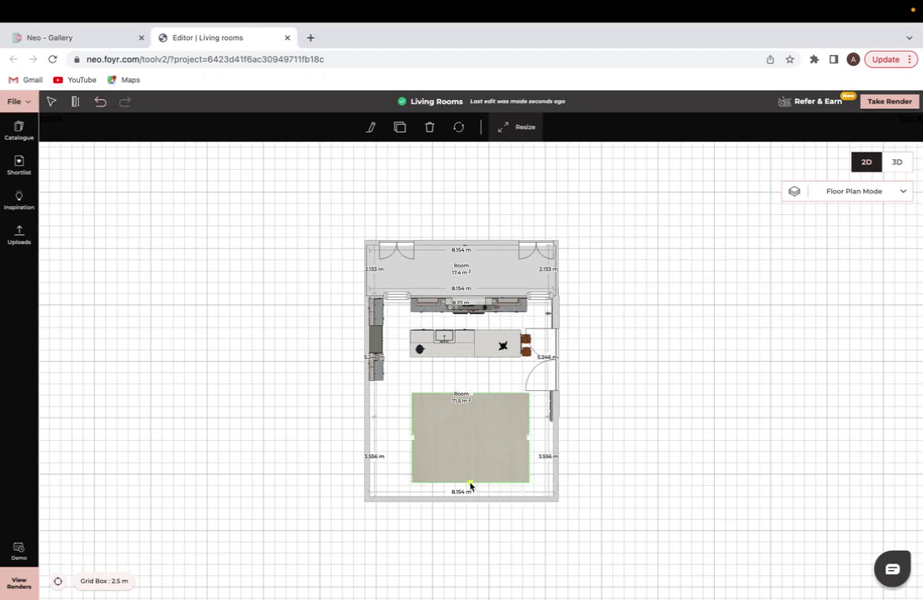
drag(417, 449, 397, 440)
Drop the Harmony sofa, Lyla sofa and Jasper swivel chair from the Shortlist onto the rug
scroll(483, 427, up, 5)
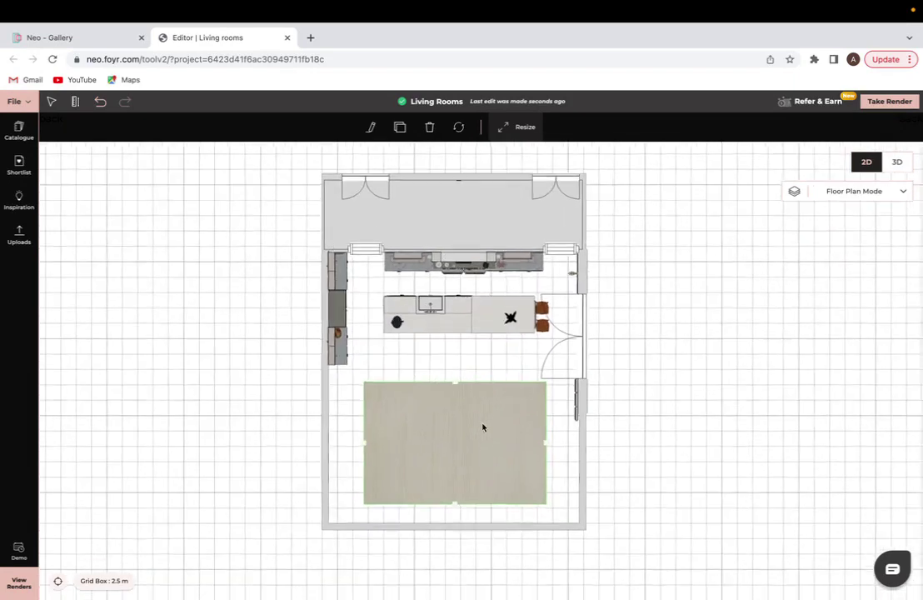
click(713, 456)
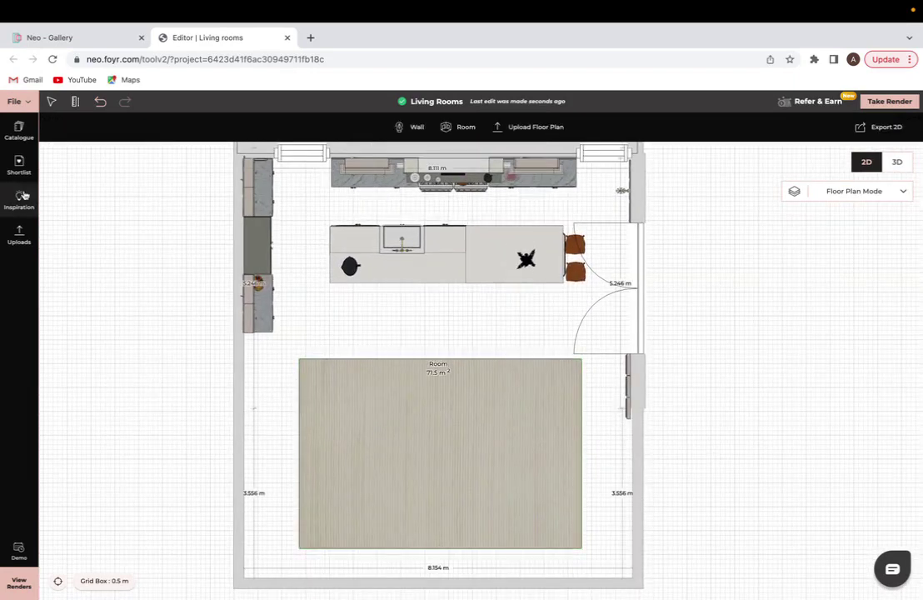
click(5, 158)
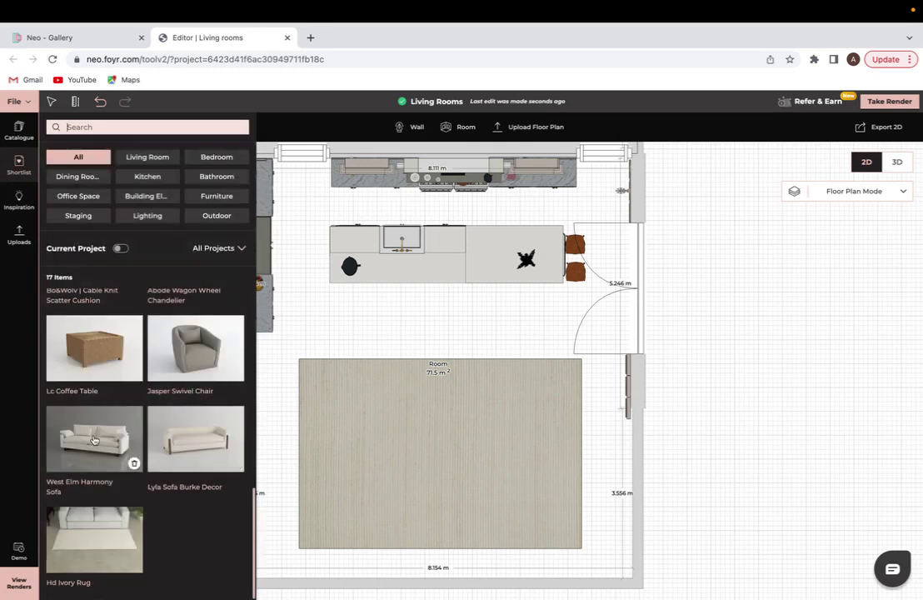
click(90, 438)
click(446, 394)
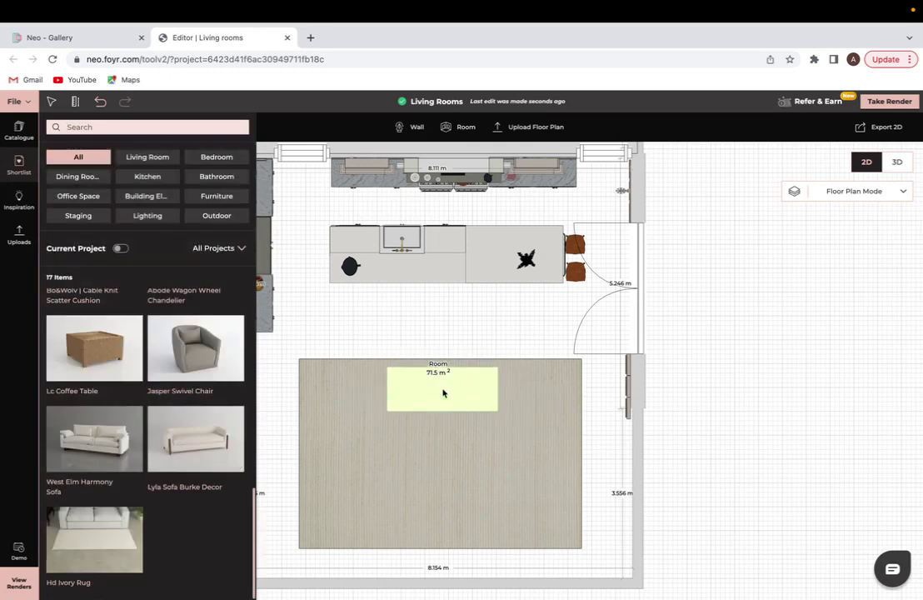
click(187, 448)
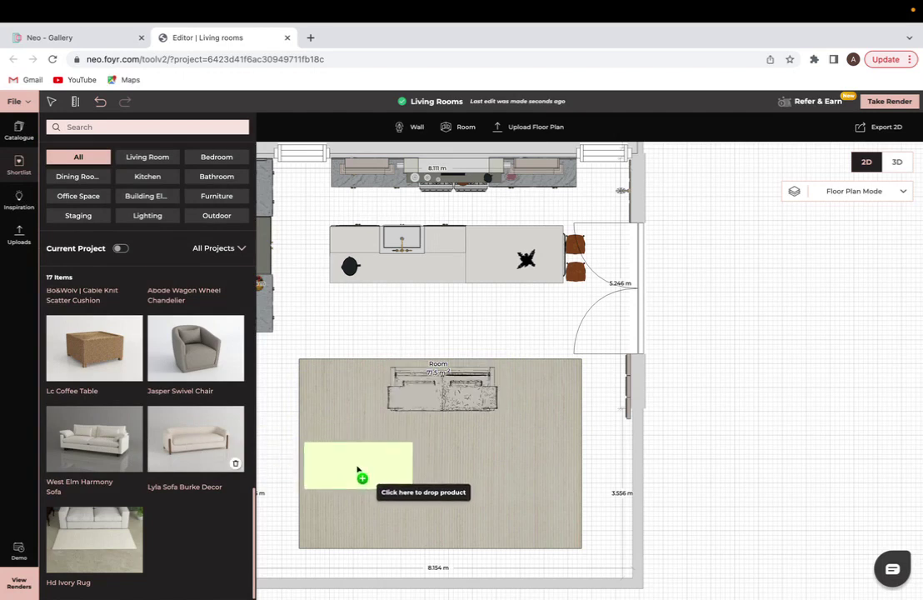
click(174, 373)
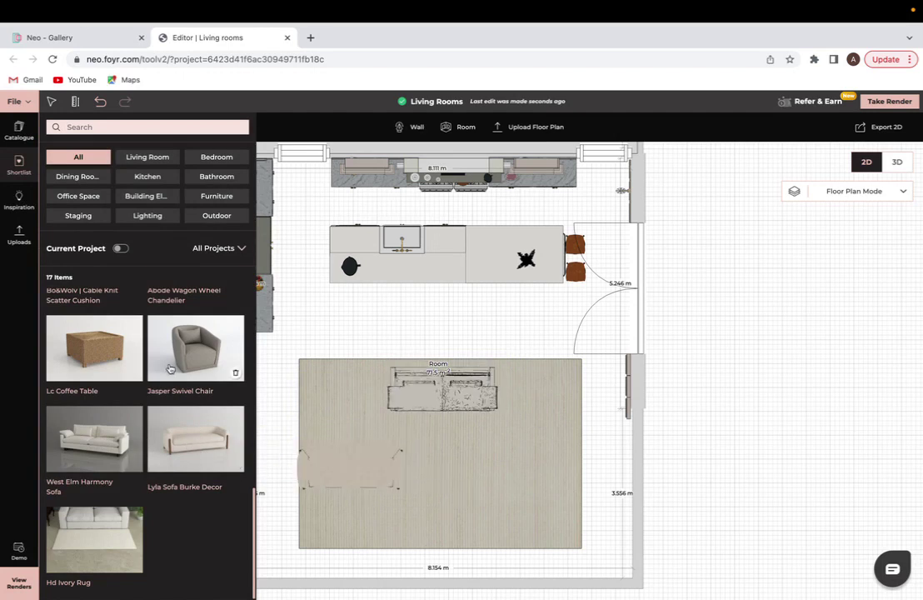
click(536, 440)
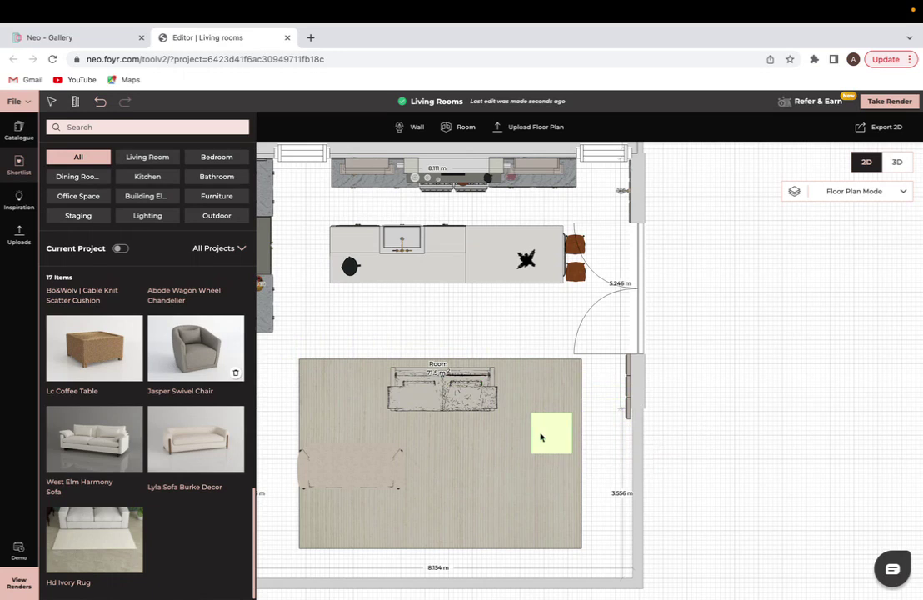
Turn the Lyla sofa 90° to run lengthwise along the rug's left edge
click(350, 459)
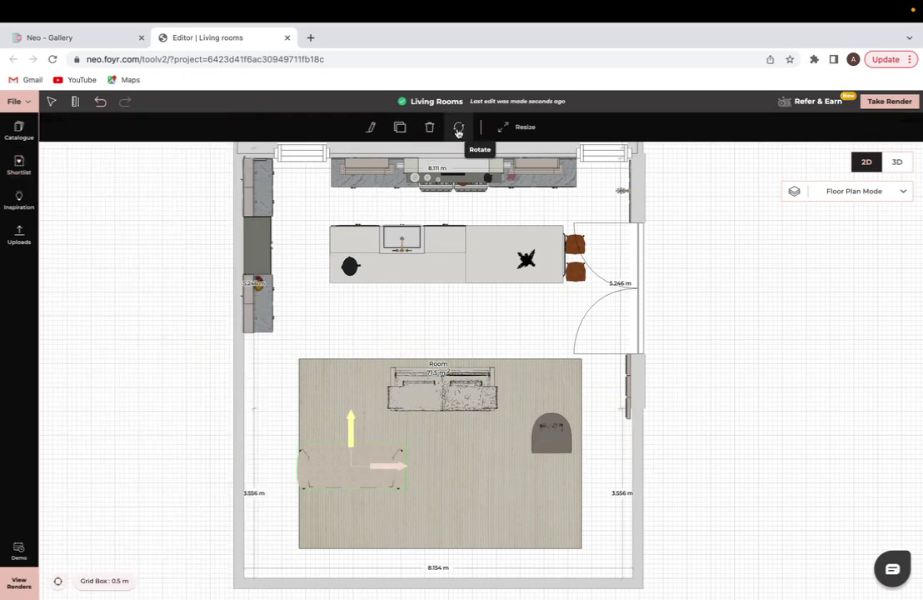
click(458, 126)
drag(393, 450, 364, 469)
Lengthen the Harmony sofa on both sides and nudge the left sofa further left
click(428, 390)
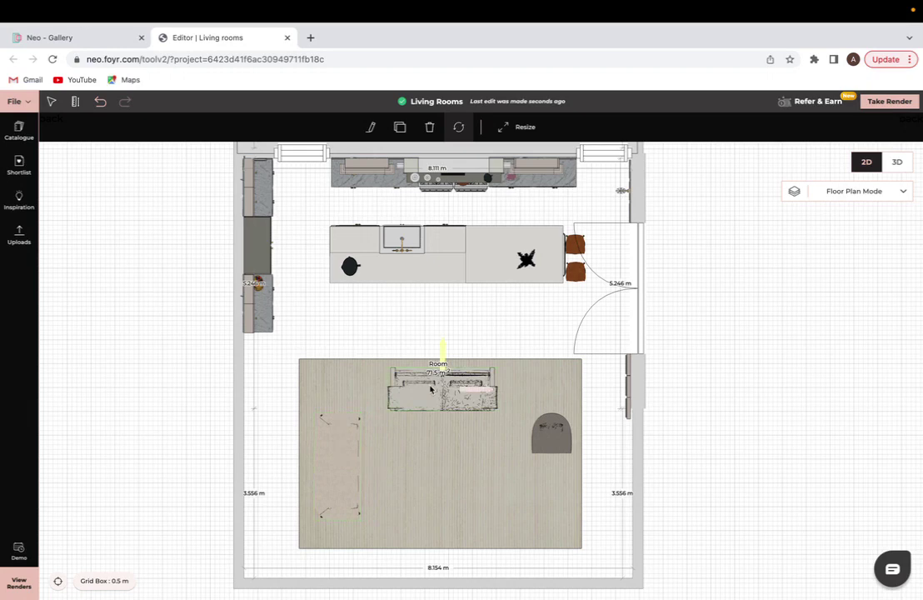
click(503, 127)
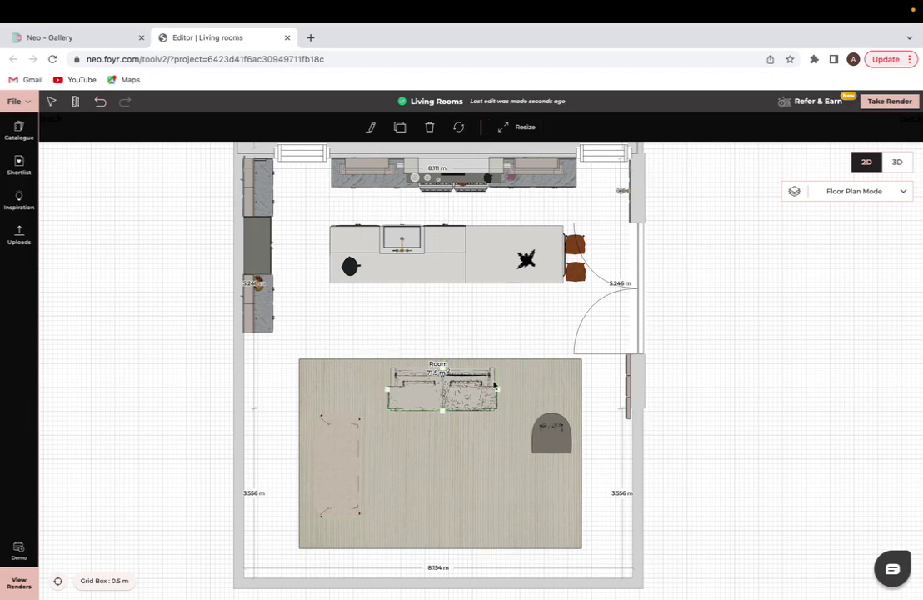
drag(498, 392, 530, 400)
drag(389, 389, 377, 391)
click(331, 454)
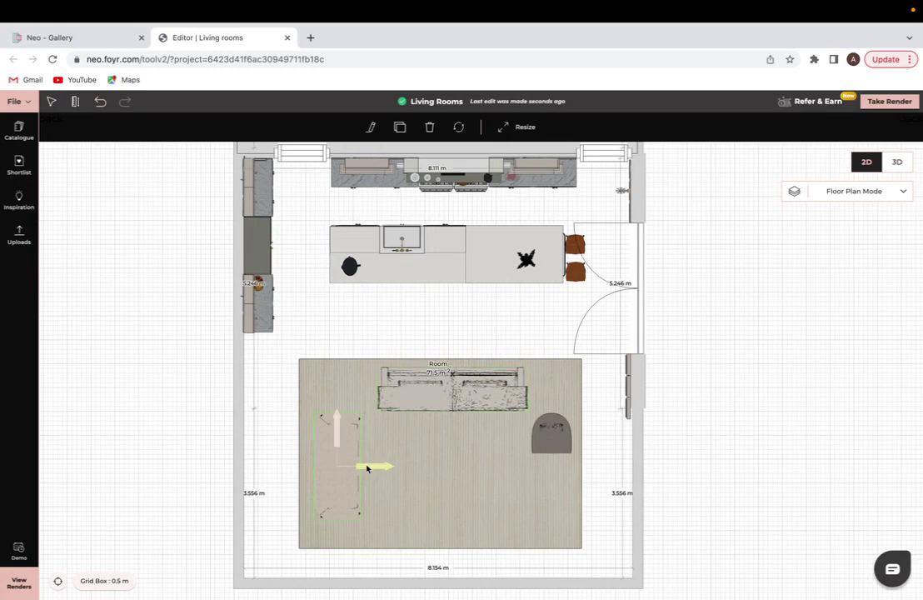
drag(367, 470, 355, 470)
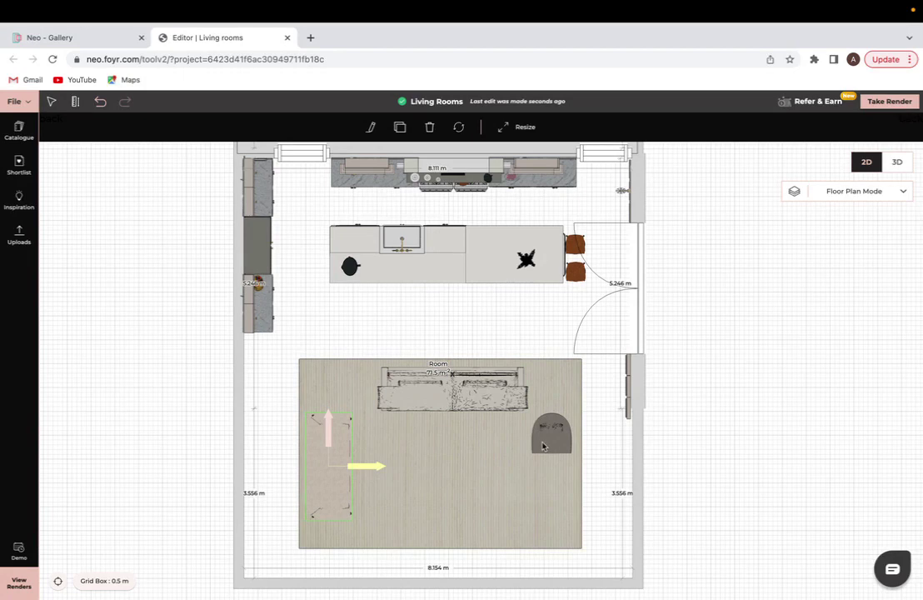
Turn the swivel chair about 90° toward the rug, clone it below, and view in 3D
click(549, 439)
click(459, 127)
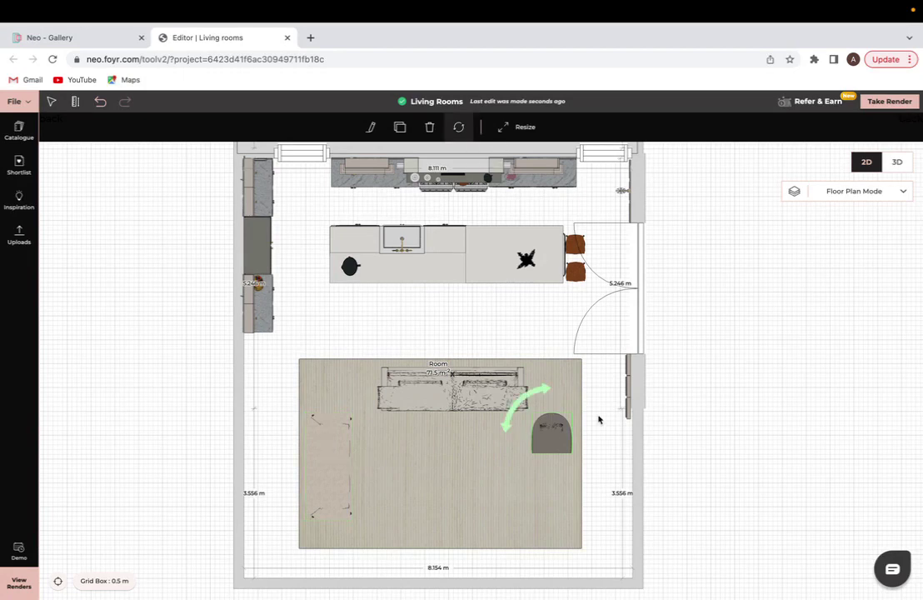
drag(521, 414, 552, 413)
click(558, 437)
click(400, 127)
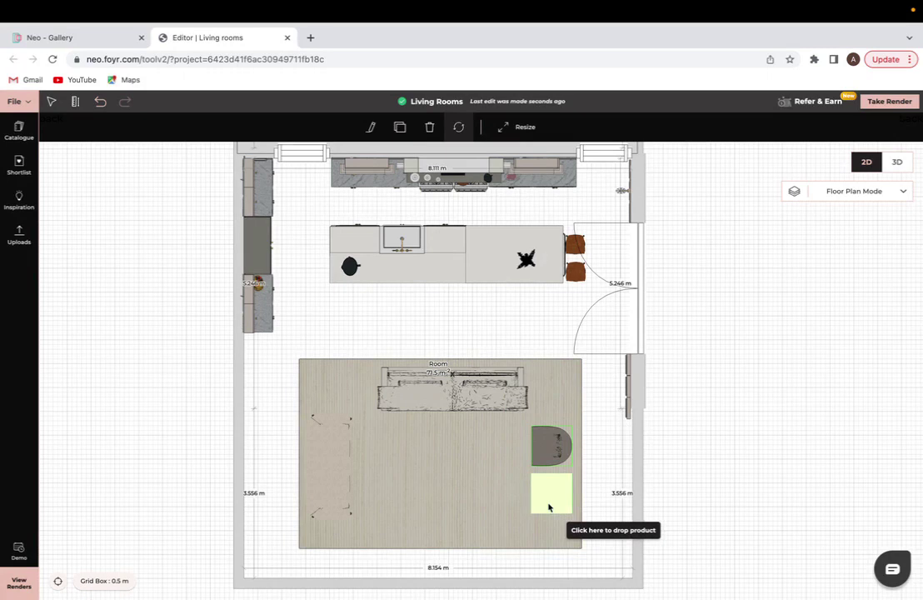
click(549, 507)
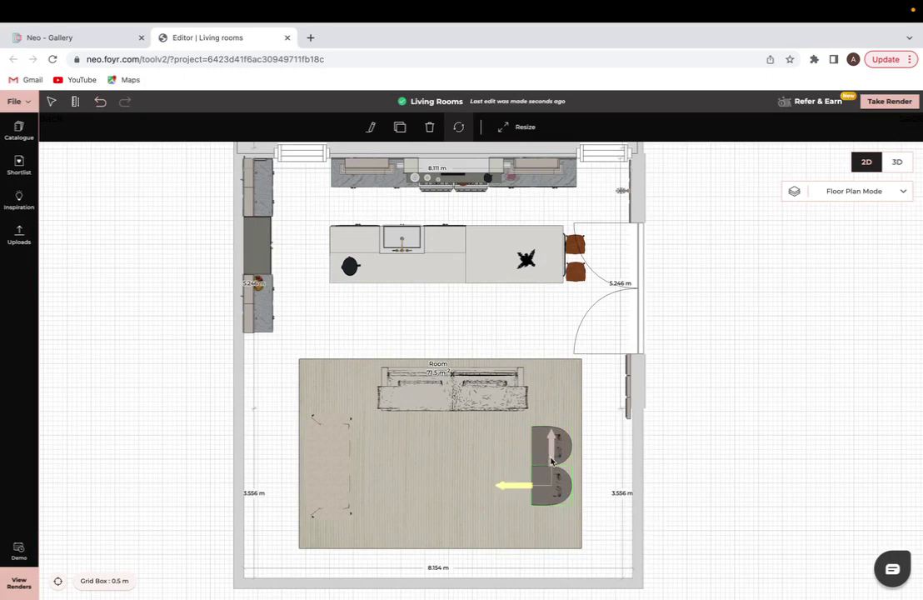
key(Down)
key(Down)
key(Down)
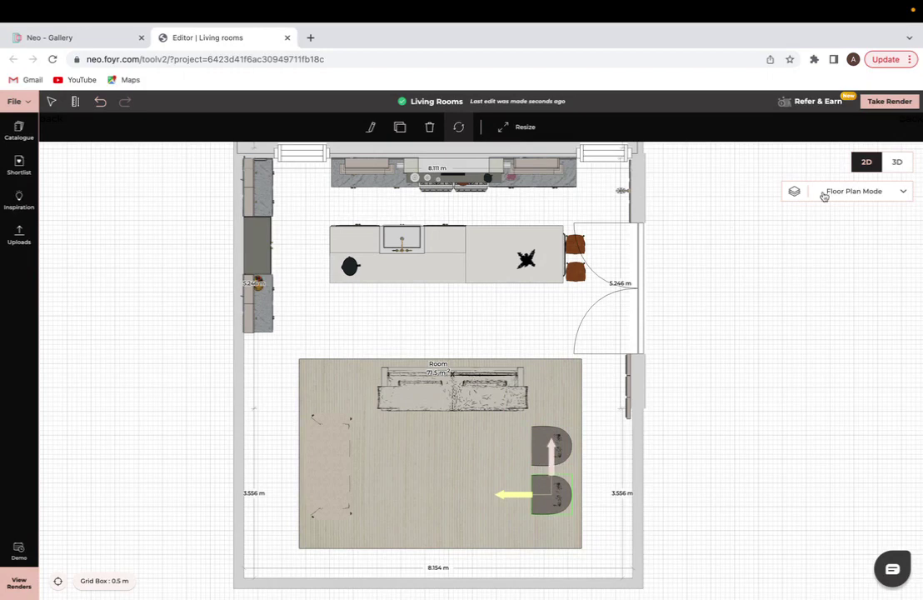
click(902, 162)
Apply the Brown Velvet texture to both swivel armchairs, then deselect the rug
mouse_move(642, 358)
mouse_down()
mouse_move(671, 345)
mouse_move(634, 350)
mouse_up()
scroll(635, 348, up, 5)
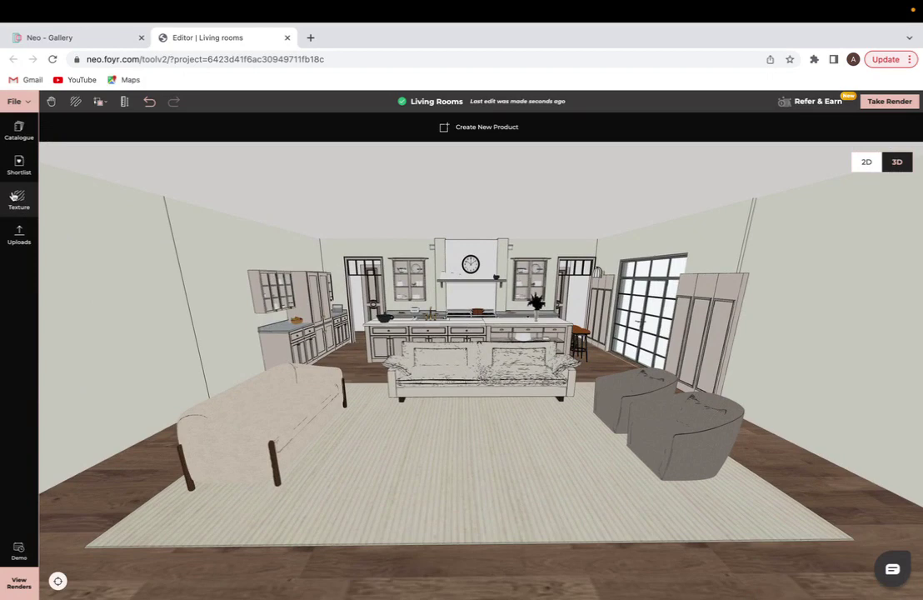
click(19, 198)
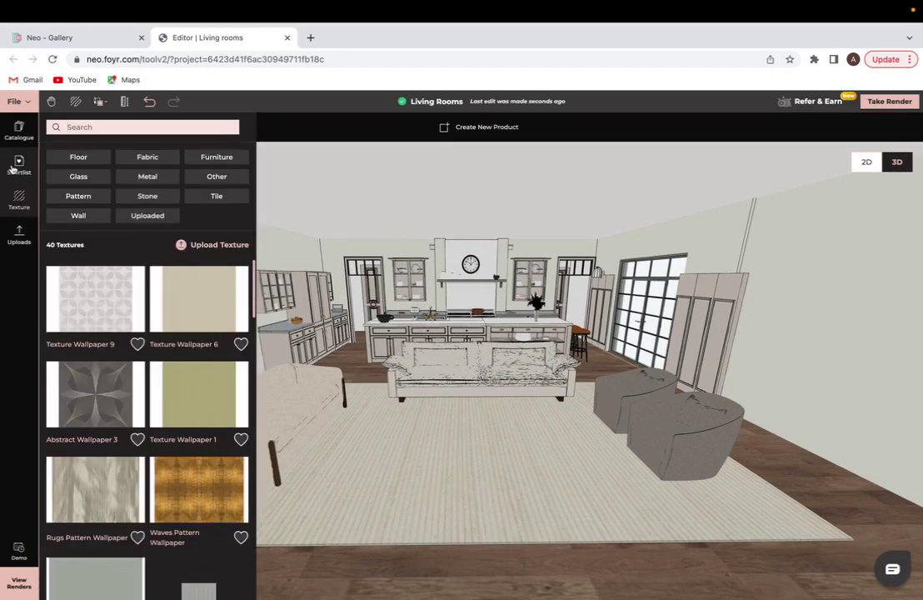
click(19, 131)
drag(200, 342, 677, 444)
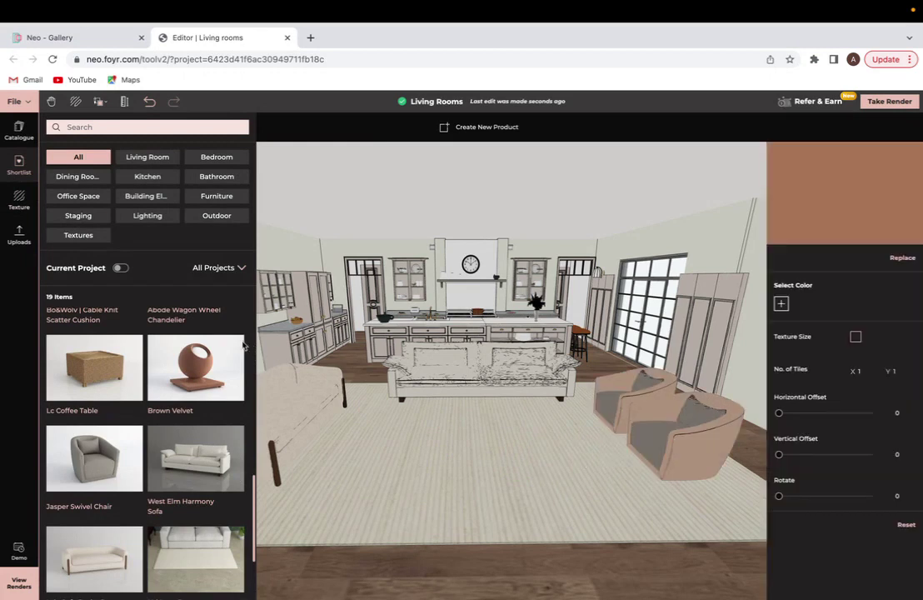
drag(204, 342, 695, 422)
drag(196, 366, 661, 443)
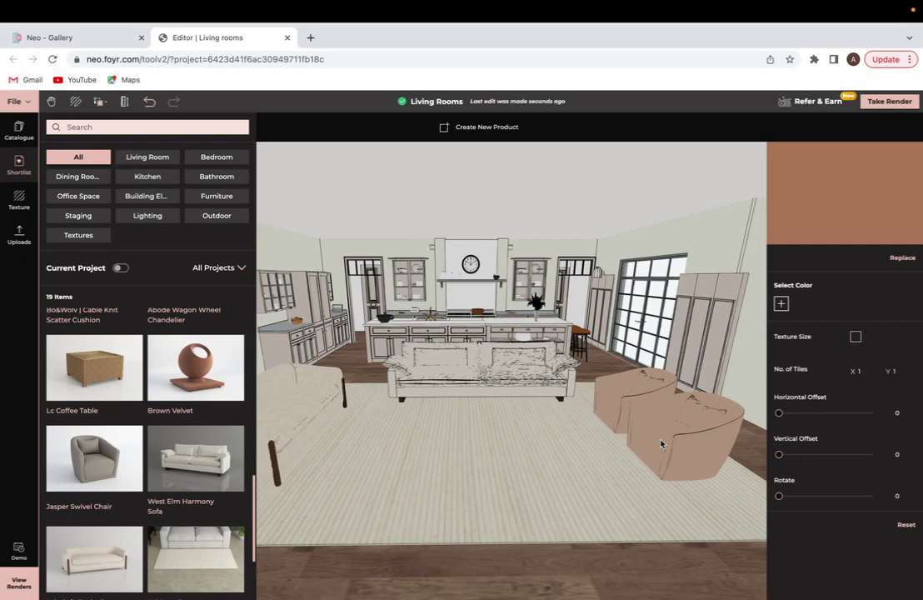
click(527, 463)
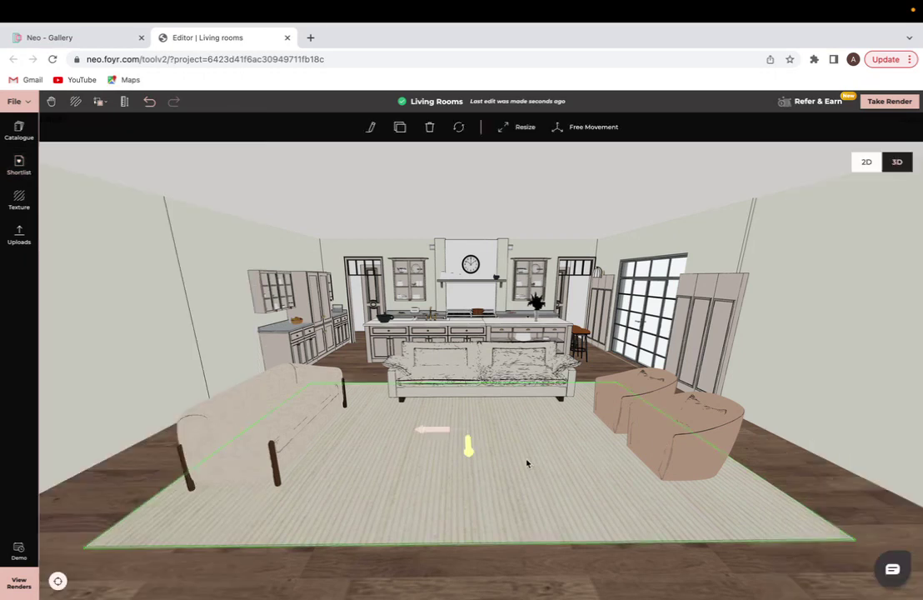
click(819, 386)
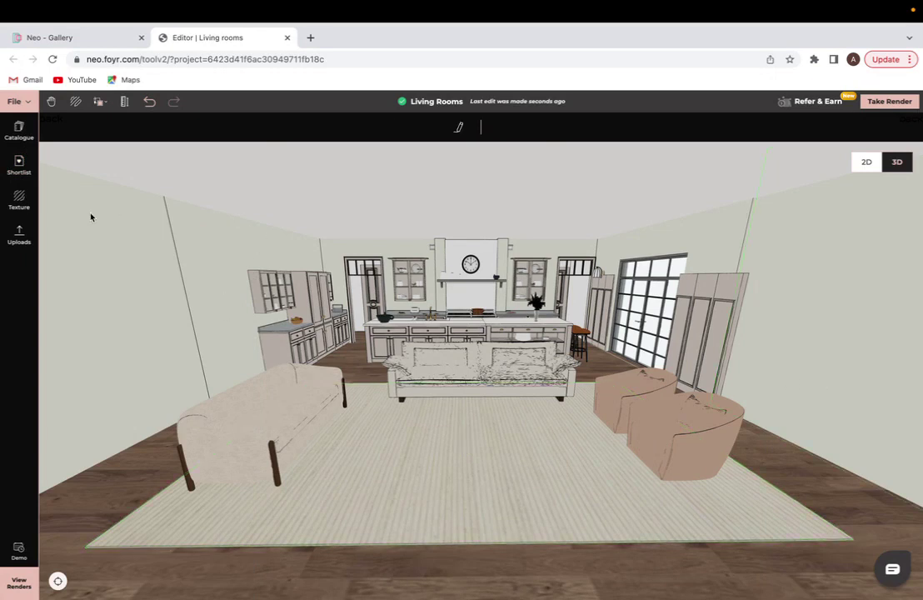
Place the Lc Coffee Table on the rug and move it back toward the sofa
click(19, 165)
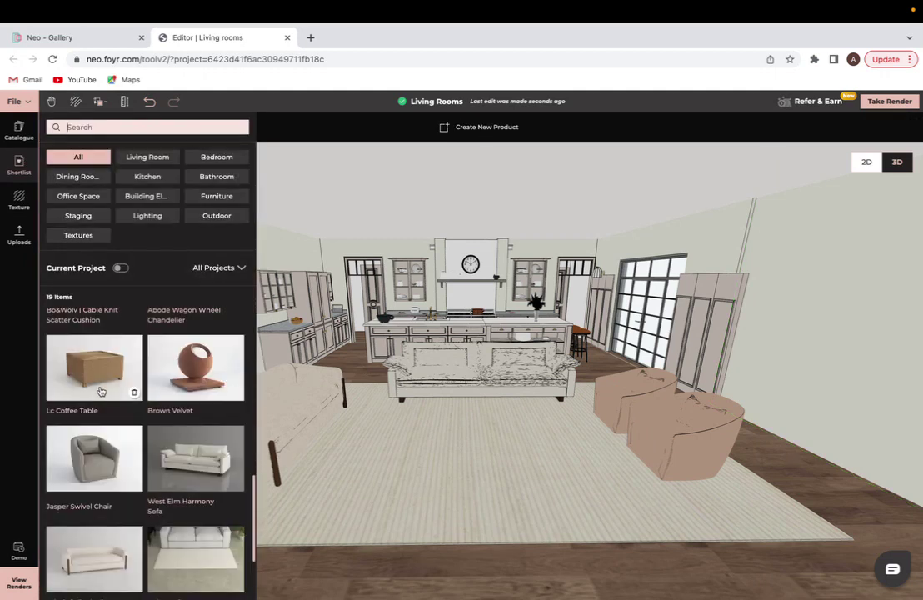
click(100, 392)
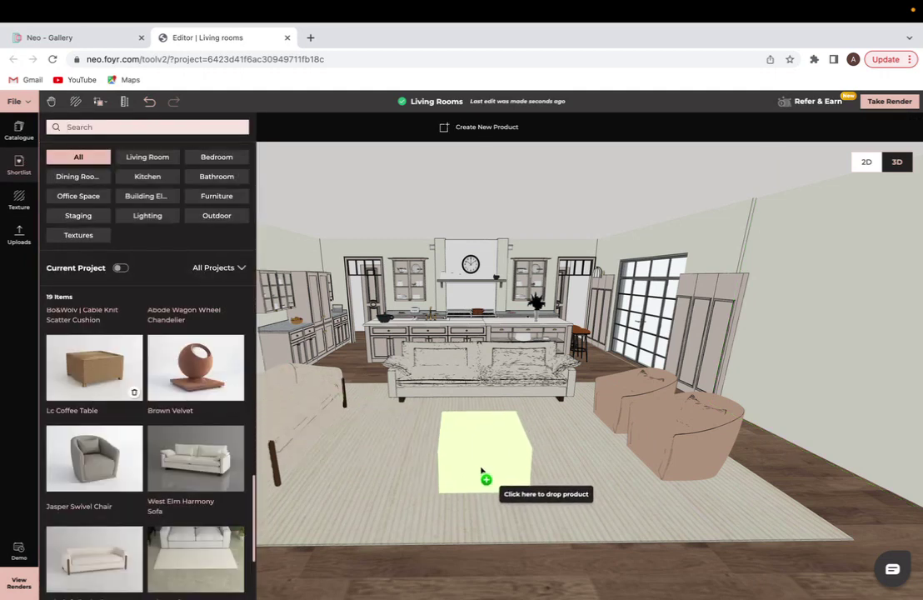
click(479, 468)
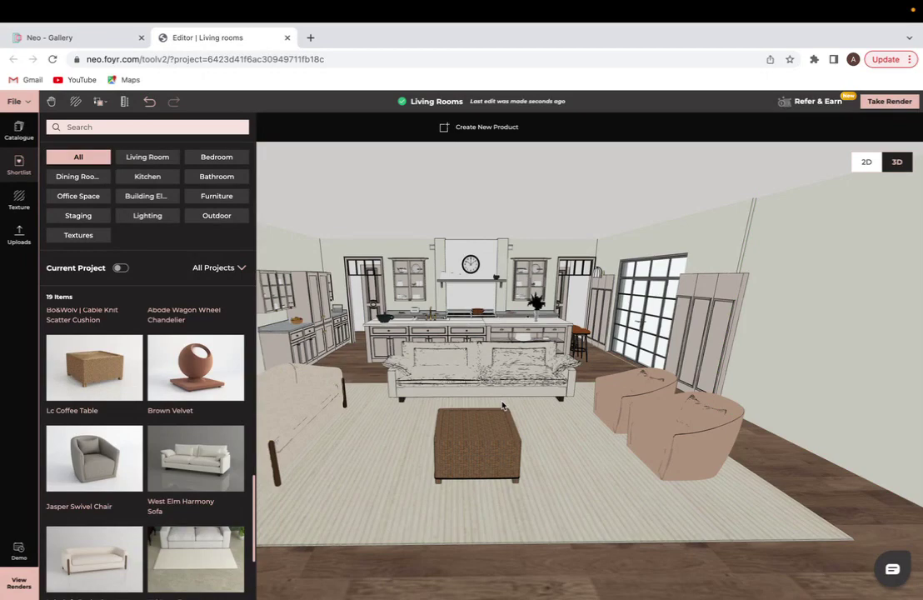
mouse_move(503, 406)
mouse_down()
mouse_move(504, 508)
mouse_move(530, 403)
mouse_move(469, 347)
mouse_move(513, 301)
mouse_move(530, 301)
mouse_move(503, 419)
mouse_up()
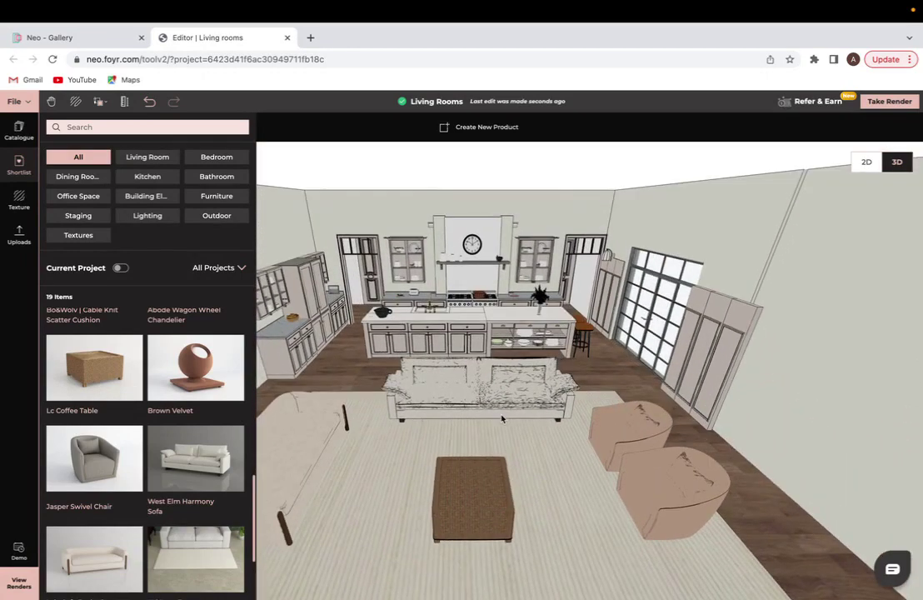
click(482, 487)
drag(471, 531, 411, 464)
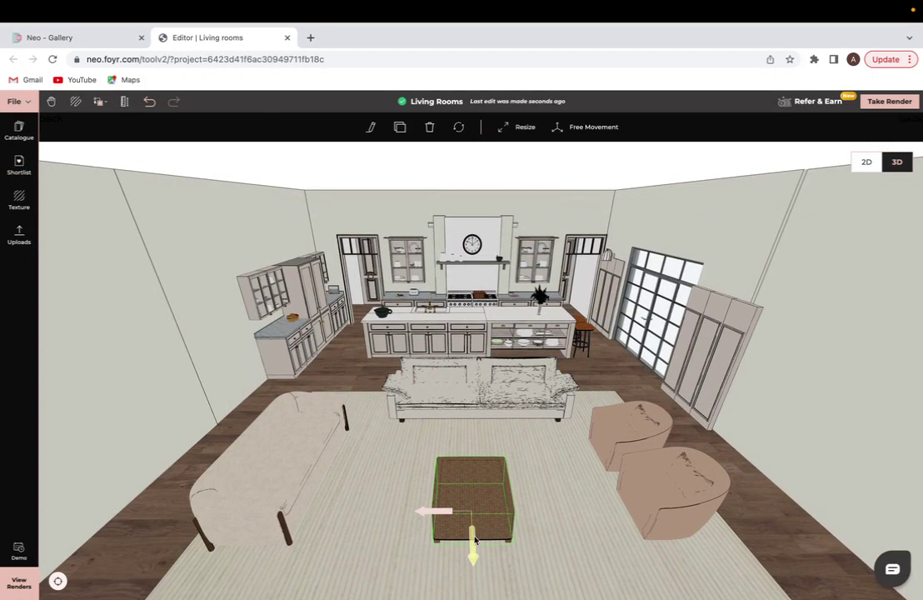
Resize the coffee table wider on both sides and deeper toward the sofa, about 1.234 m long
click(513, 130)
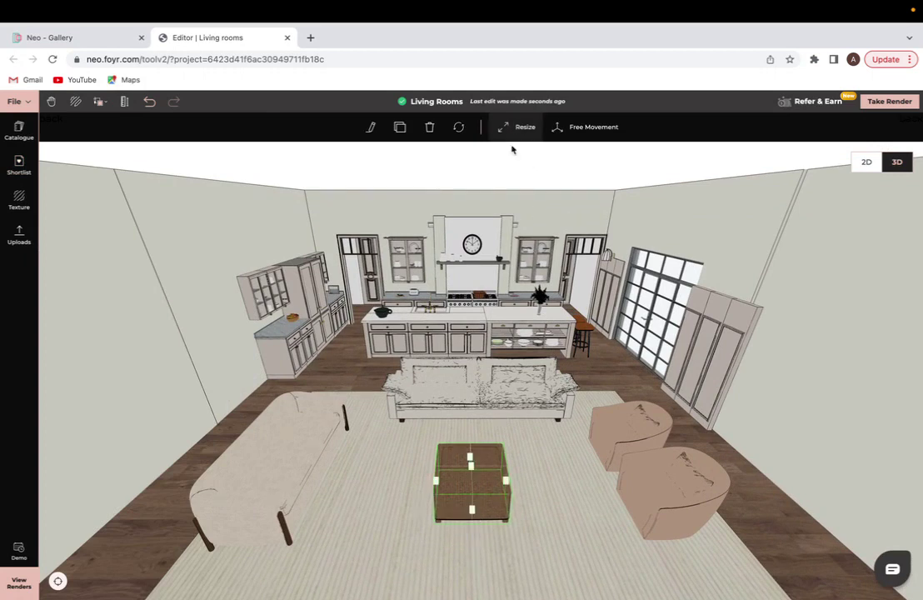
click(506, 479)
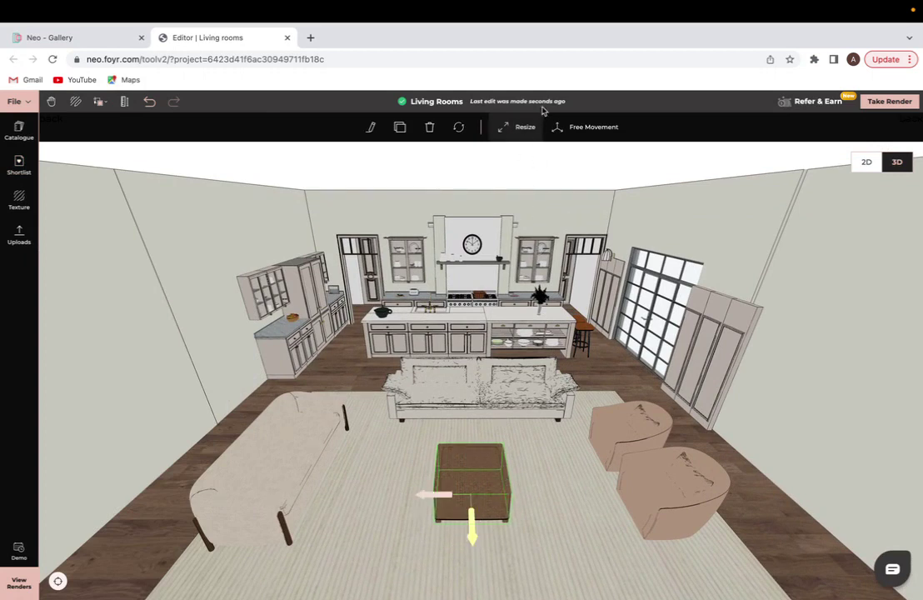
click(521, 129)
drag(505, 480, 549, 481)
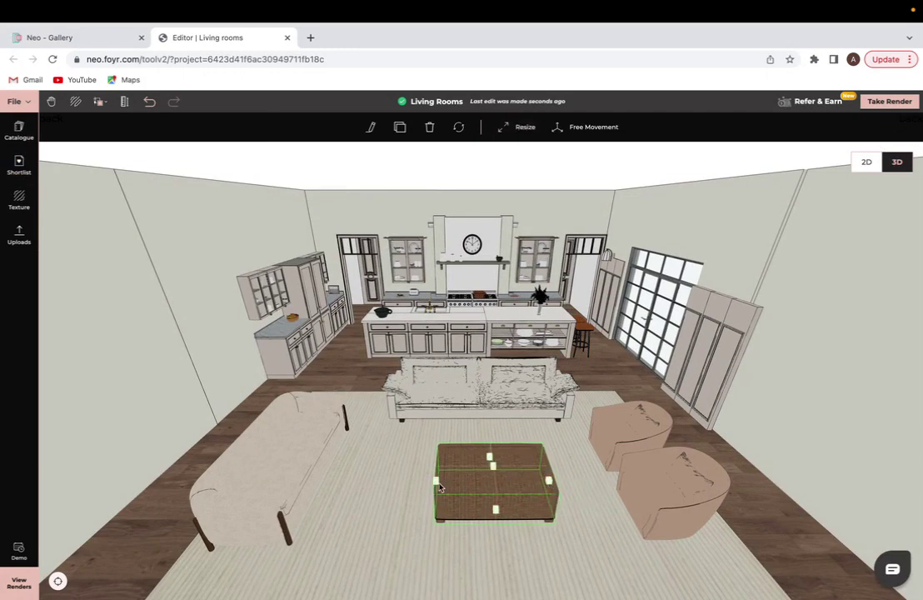
drag(439, 487, 396, 486)
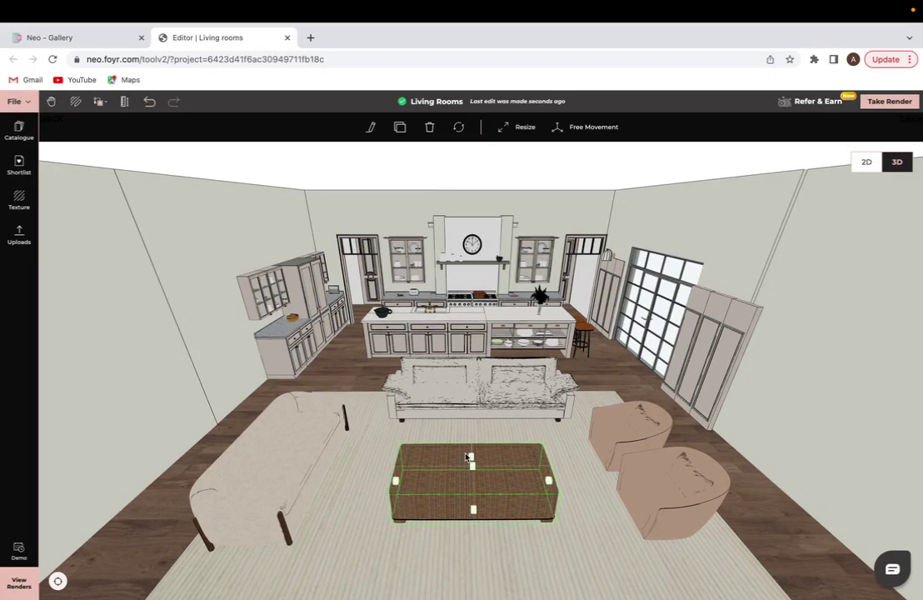
drag(470, 458, 470, 441)
mouse_move(500, 500)
mouse_down()
mouse_move(553, 575)
mouse_move(527, 562)
mouse_up()
click(526, 563)
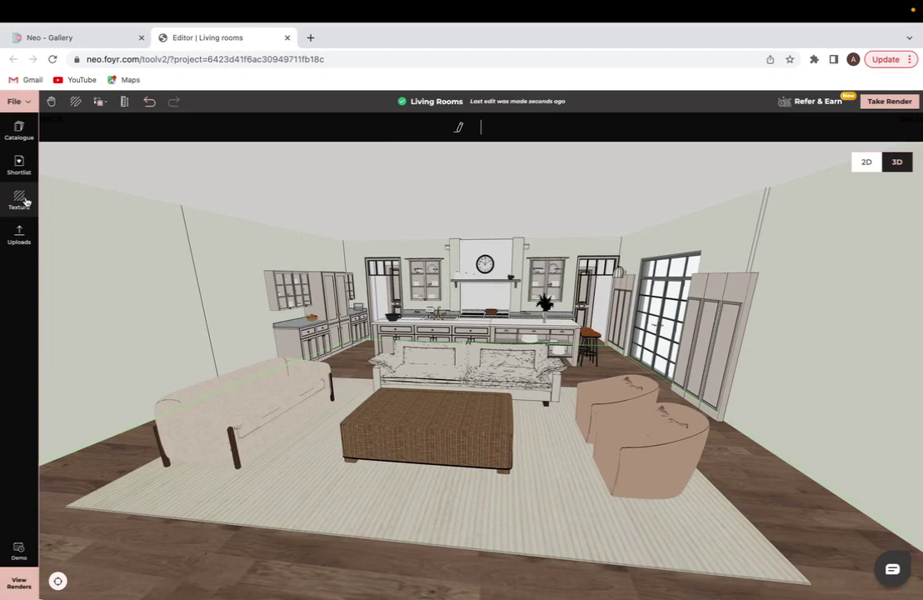
Place the Lex End Table on the rug between the left sofa and the main sofa
click(22, 200)
click(20, 163)
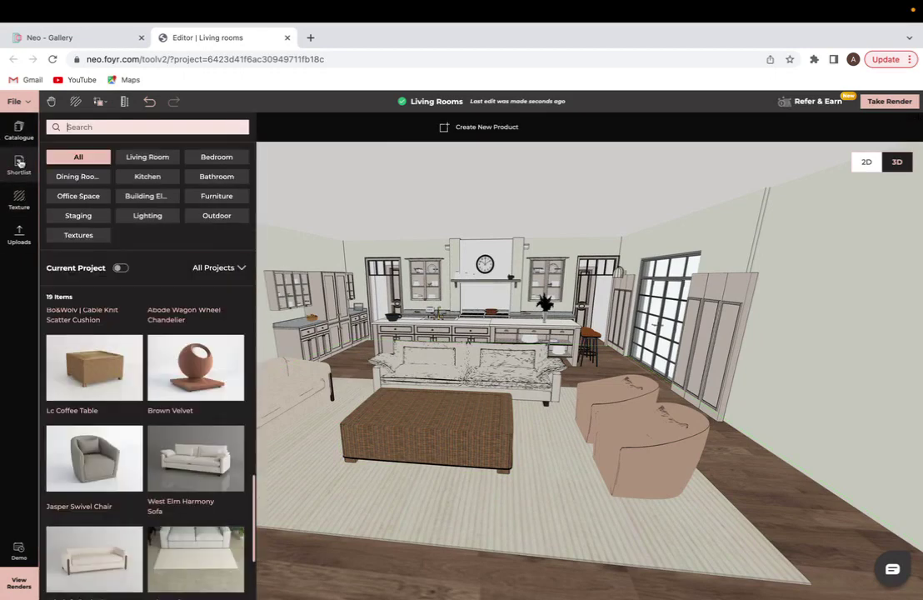
scroll(168, 499, down, 3)
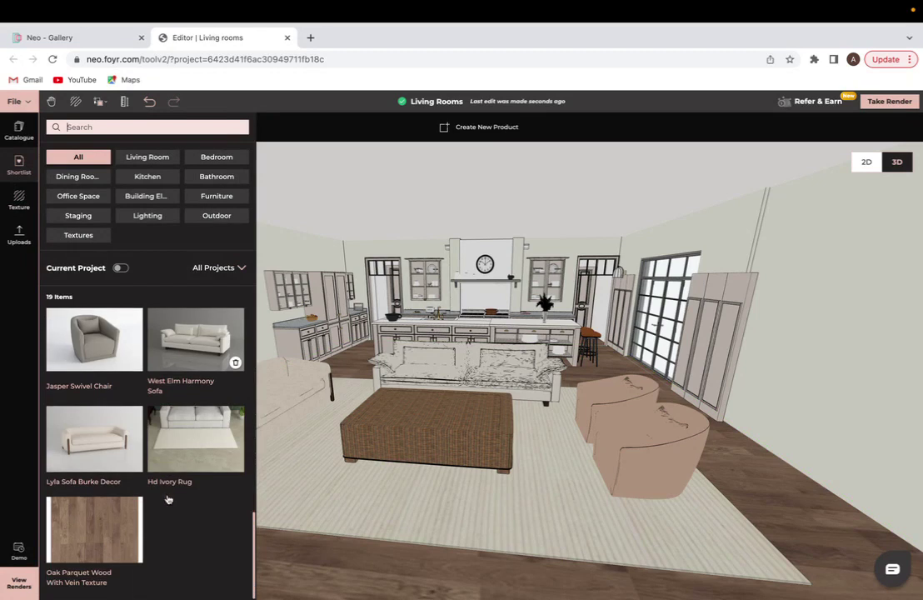
scroll(169, 499, up, 10)
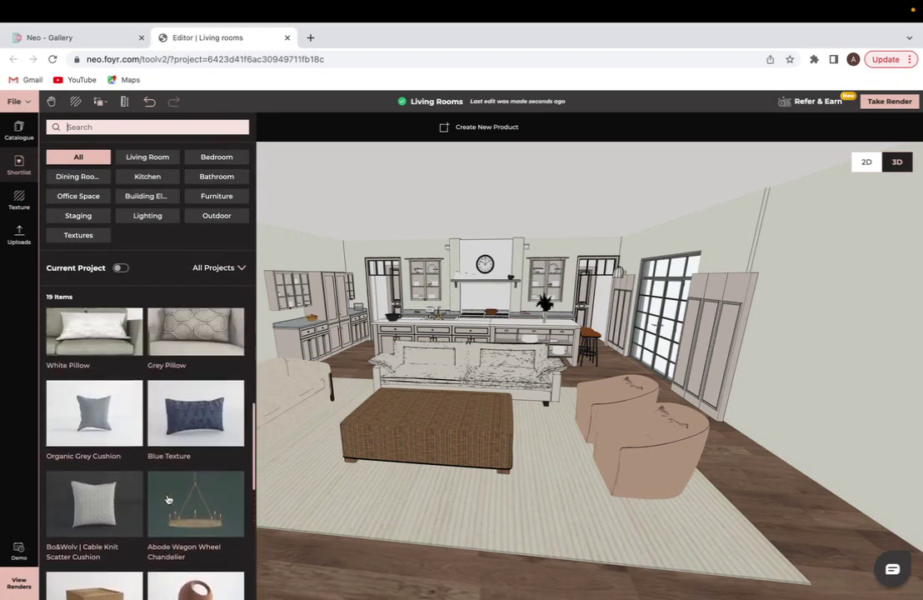
scroll(168, 499, up, 7)
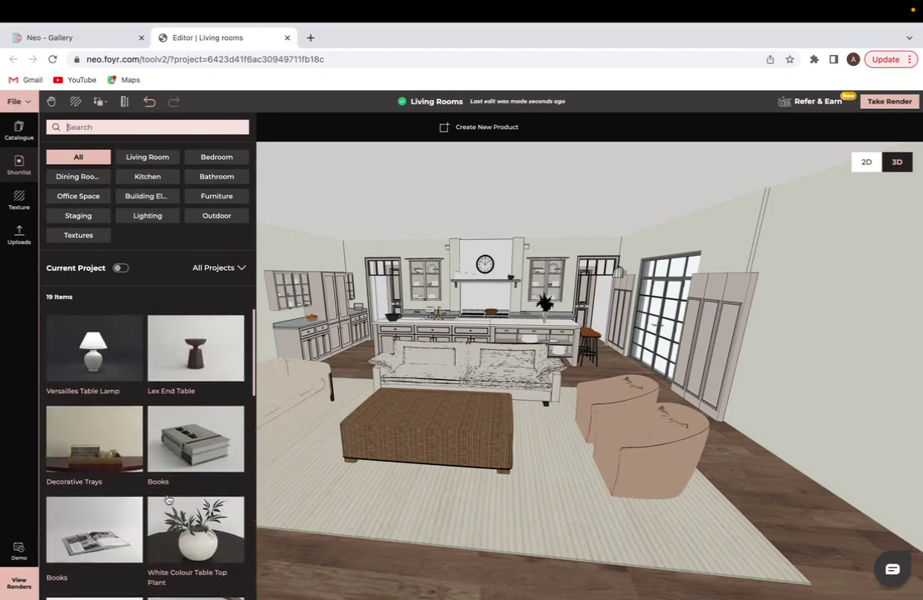
click(213, 348)
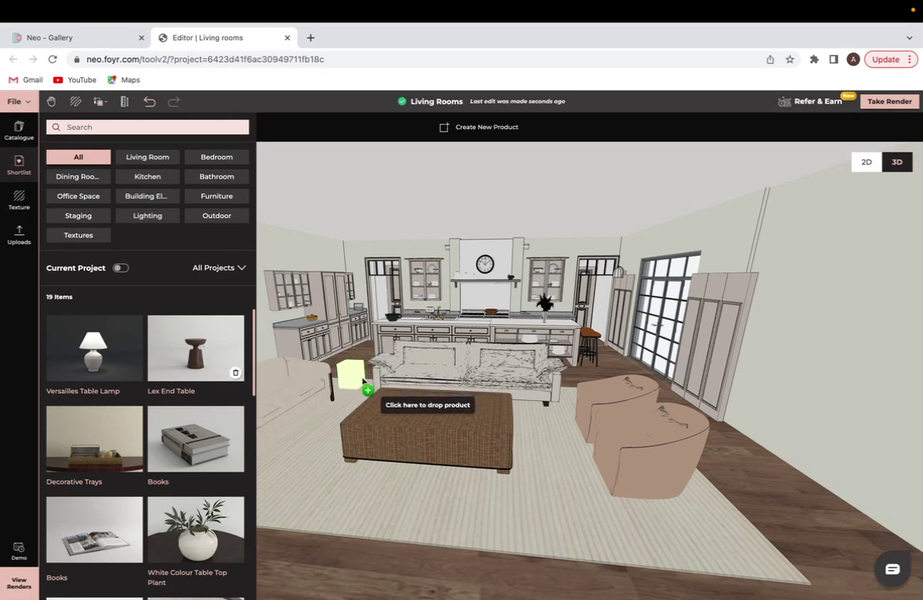
click(363, 382)
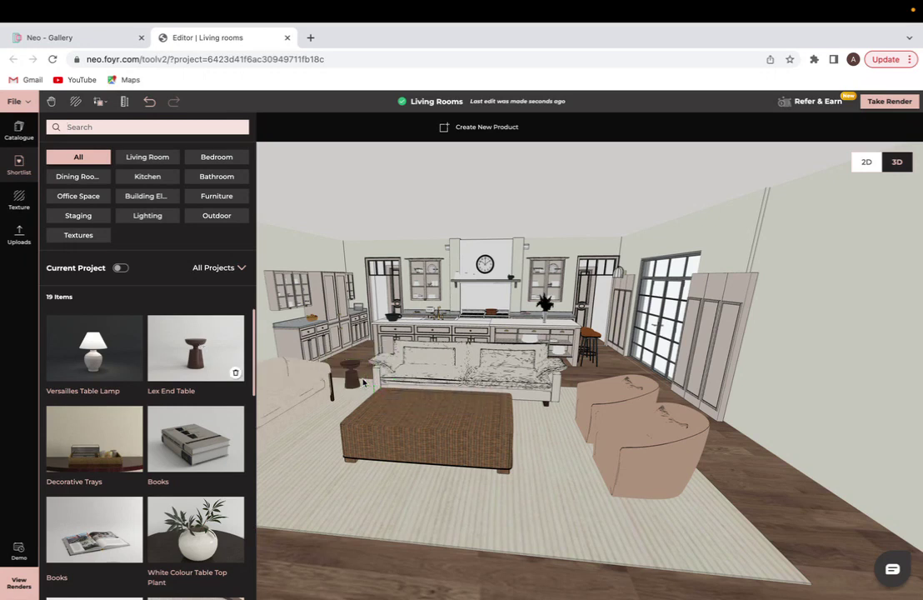
click(352, 379)
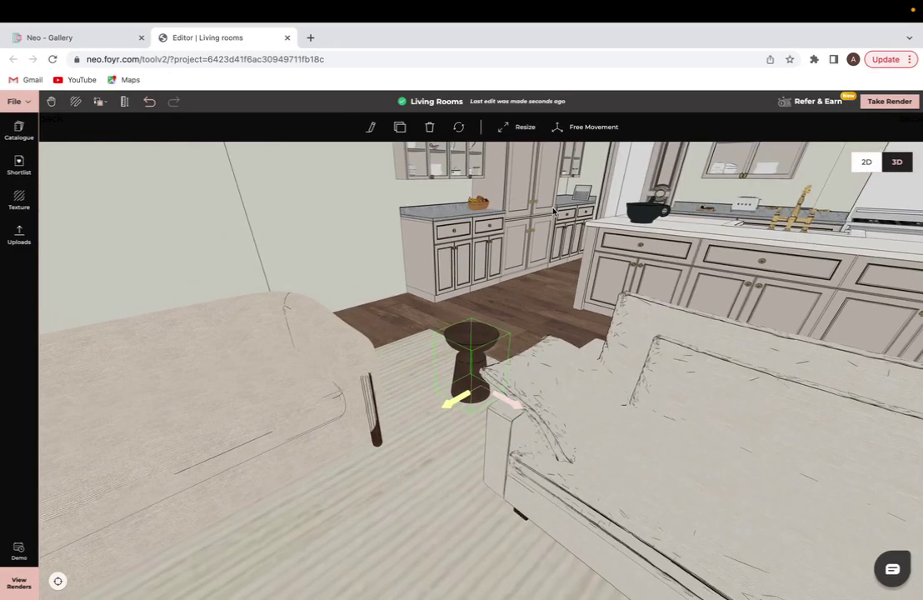
Enlarge the end table's length and width and make it taller
click(520, 133)
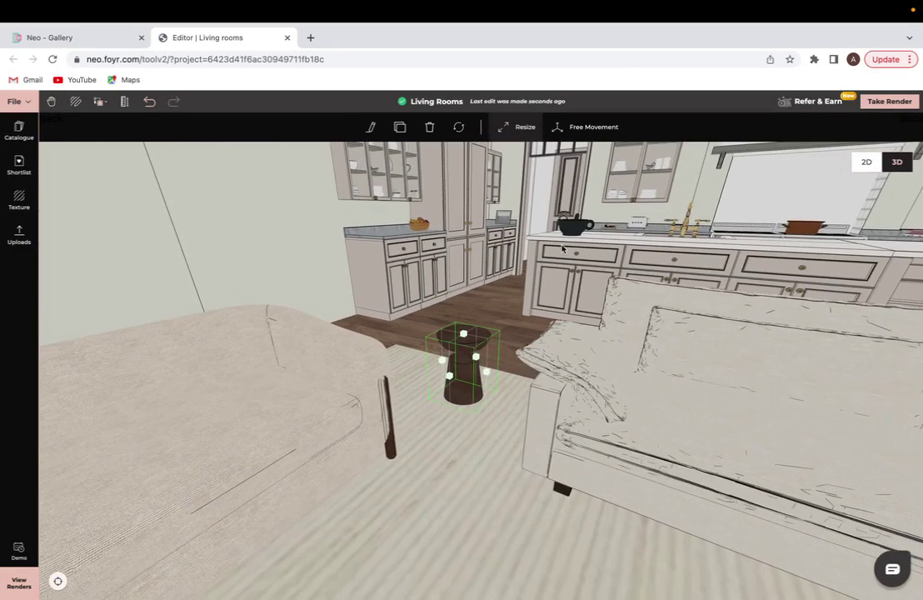
click(488, 373)
click(511, 381)
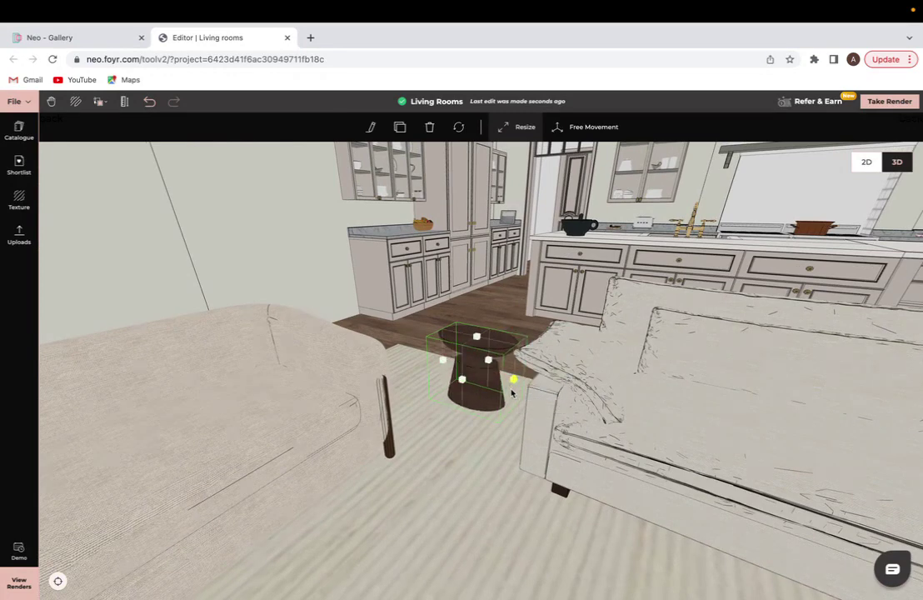
click(463, 382)
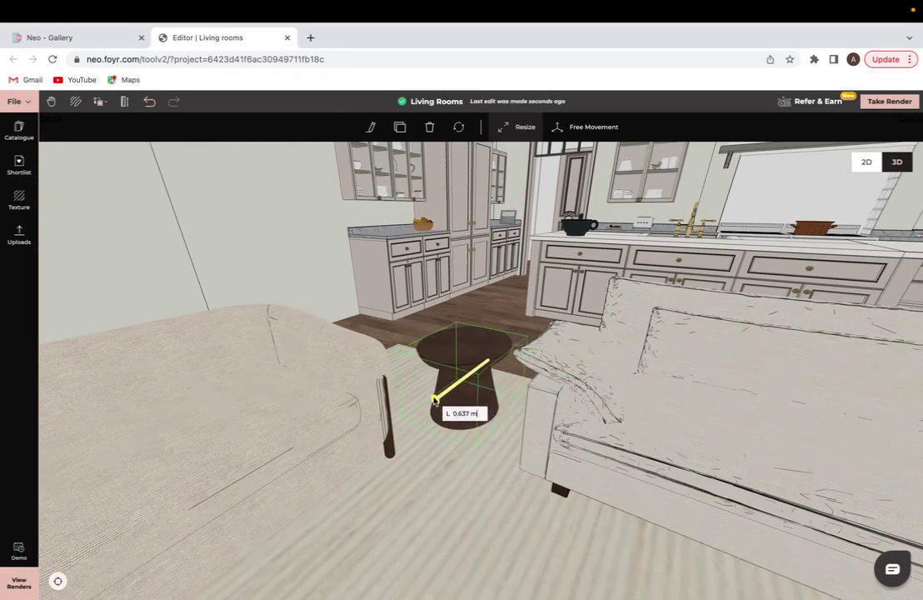
click(425, 406)
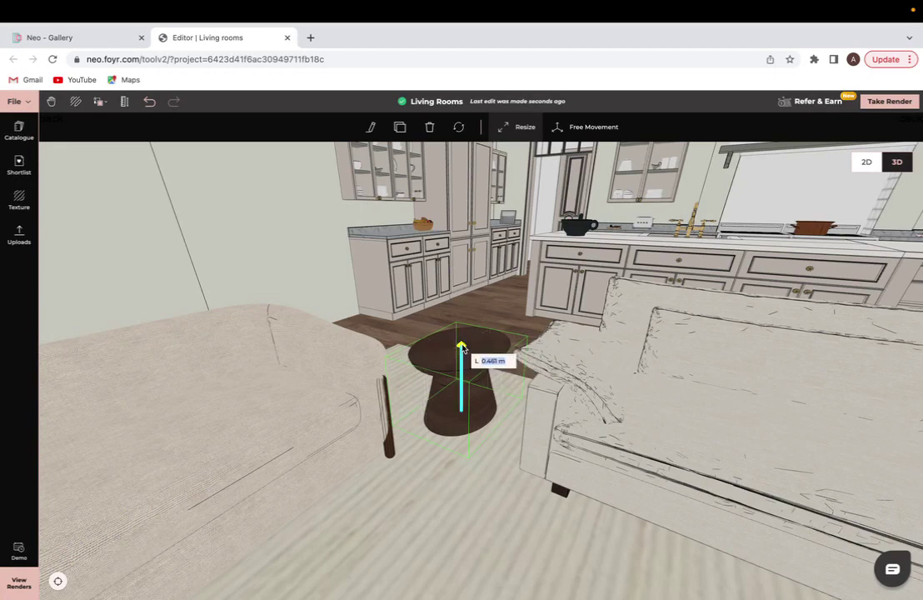
click(458, 300)
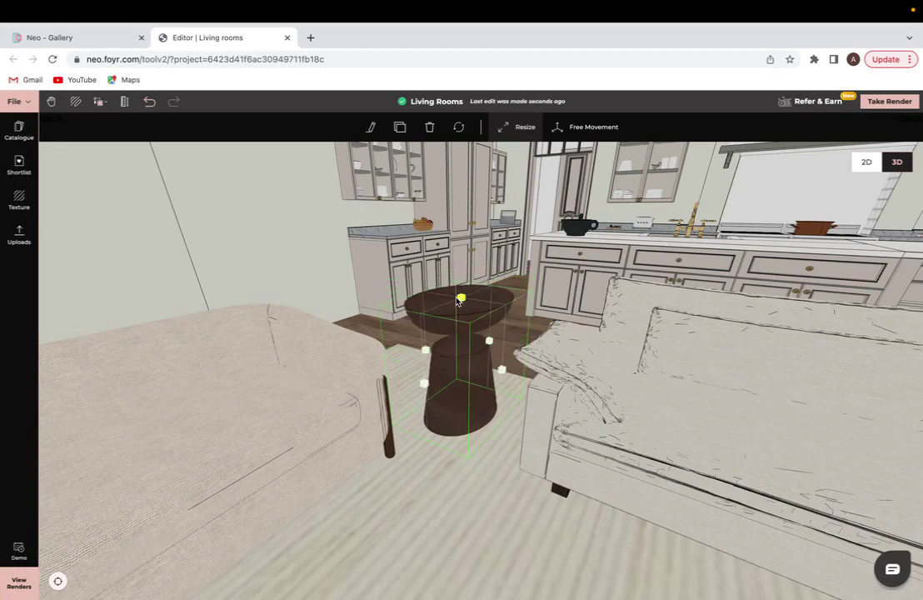
Widen the end table's round top to about 0.744 m
drag(579, 286, 532, 371)
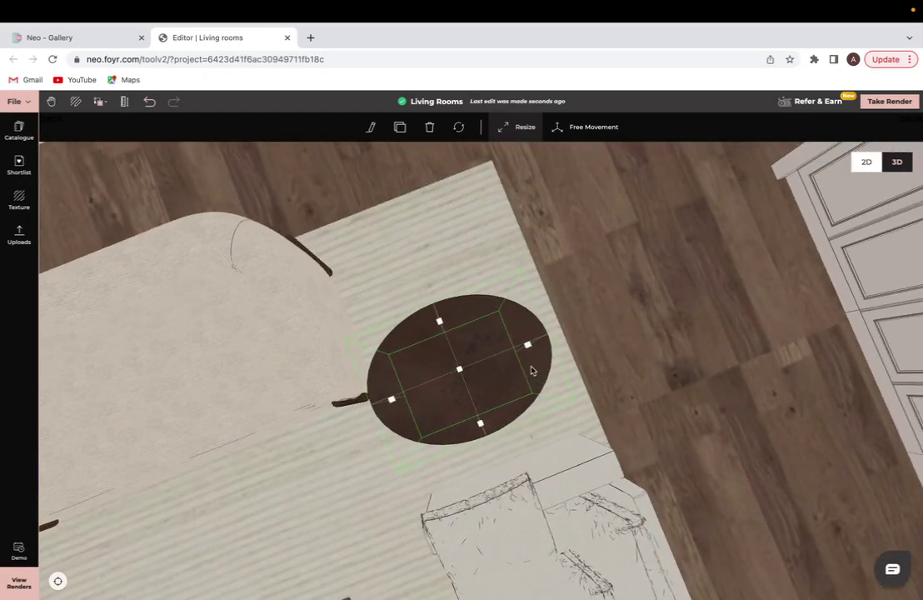
click(440, 322)
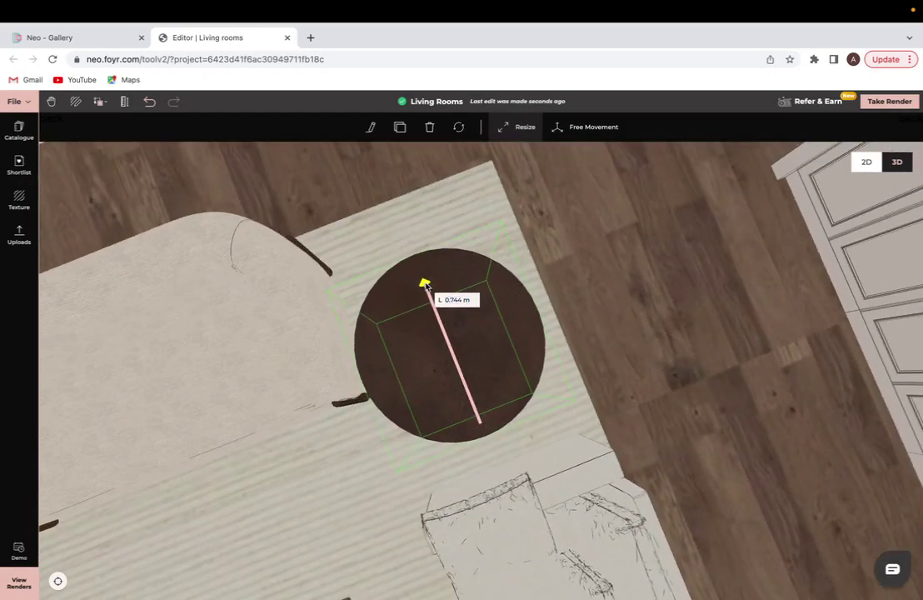
click(424, 283)
drag(598, 343, 662, 281)
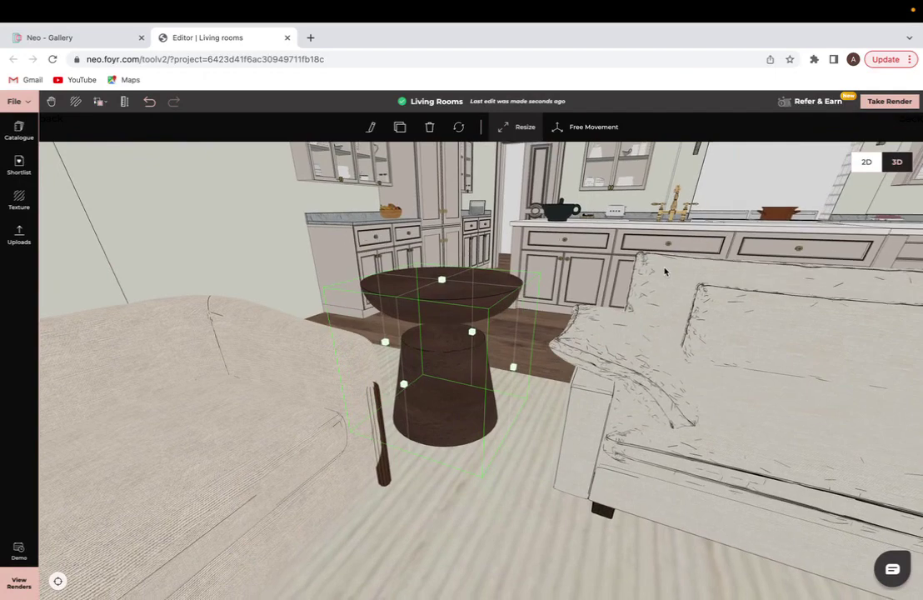
scroll(664, 271, down, 5)
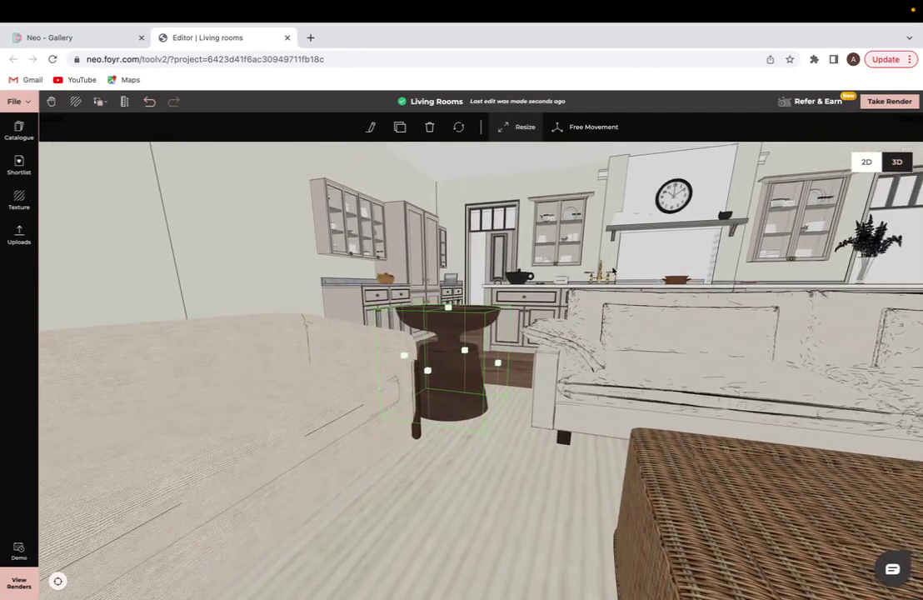
Place the Versailles Table Lamp and lift it onto the end table's top
click(19, 164)
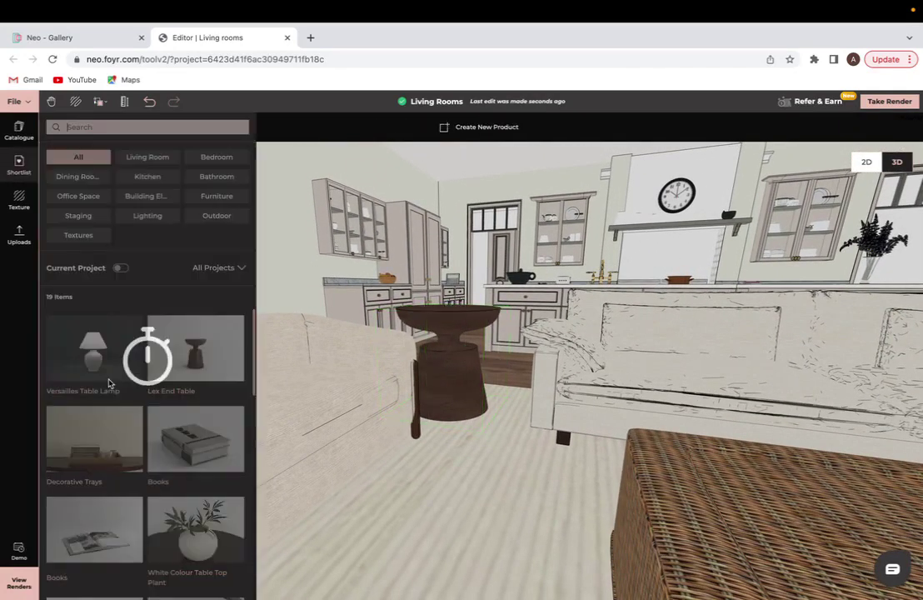
click(152, 343)
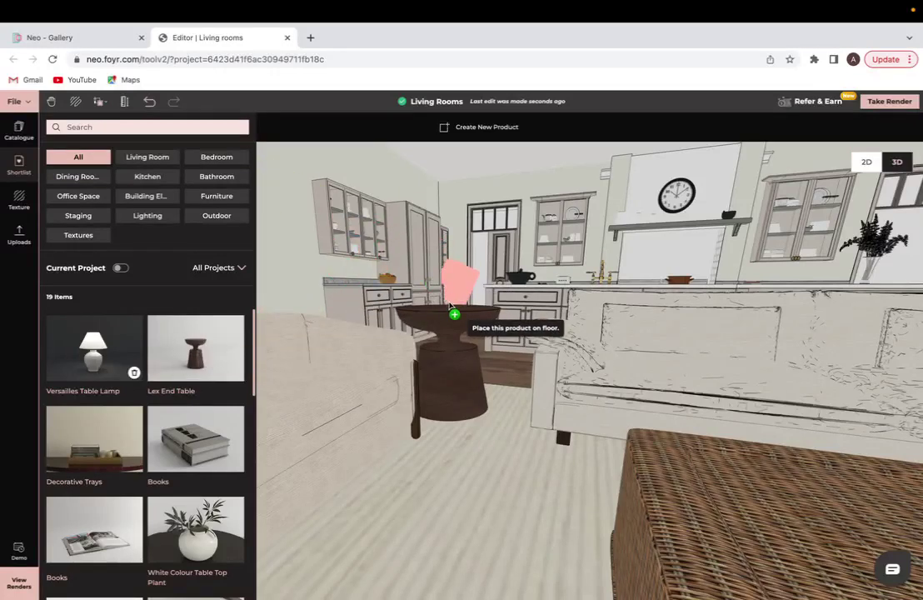
click(503, 442)
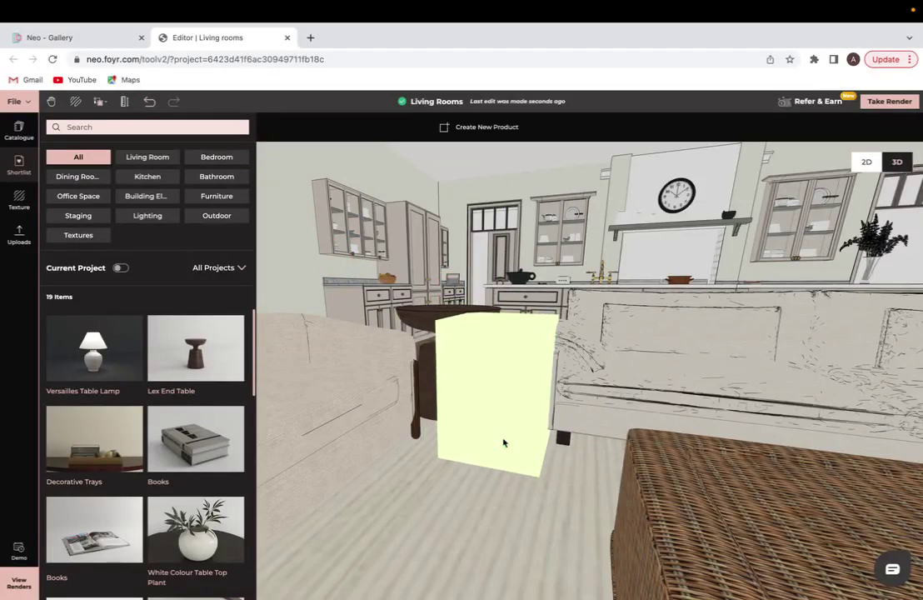
click(505, 394)
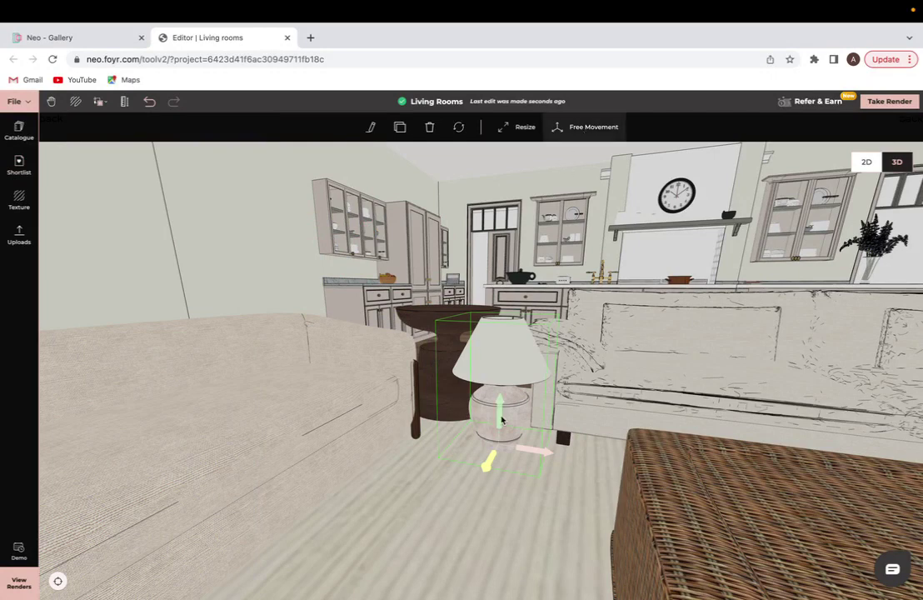
drag(500, 421, 503, 279)
drag(599, 254, 435, 367)
drag(425, 403, 485, 352)
Orbit to an elevated view looking down on the sofa and living room
scroll(522, 419, down, 5)
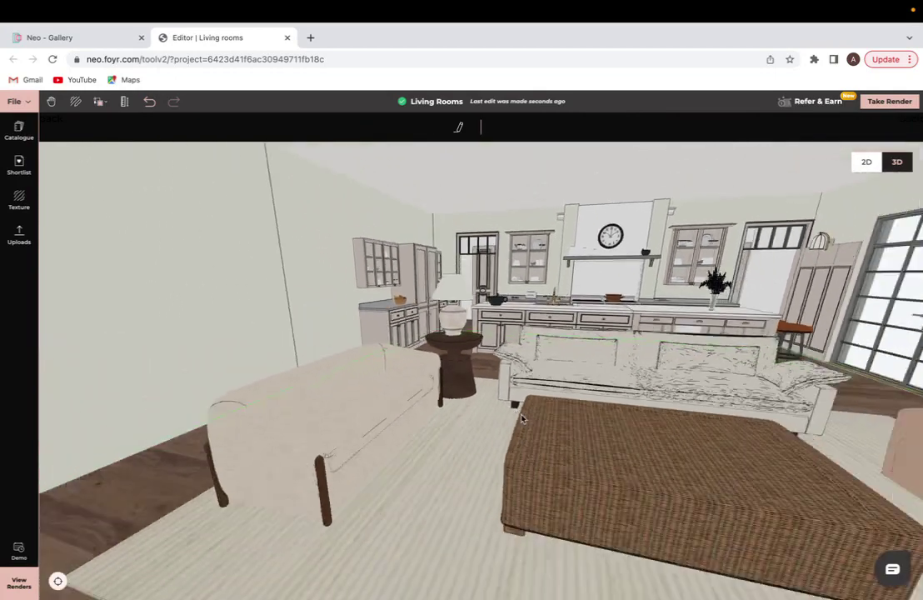
click(586, 367)
scroll(587, 366, up, 5)
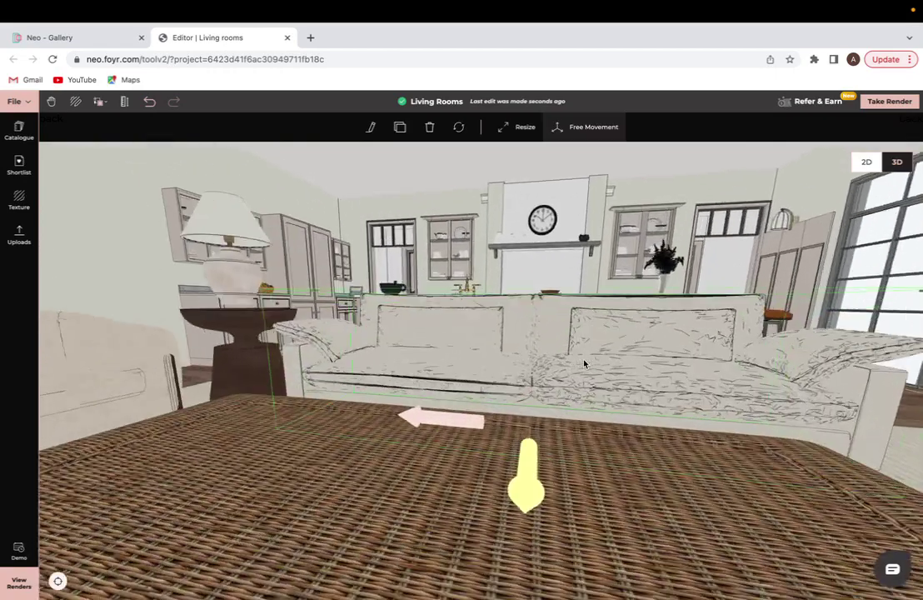
drag(583, 365, 558, 455)
scroll(558, 455, down, 4)
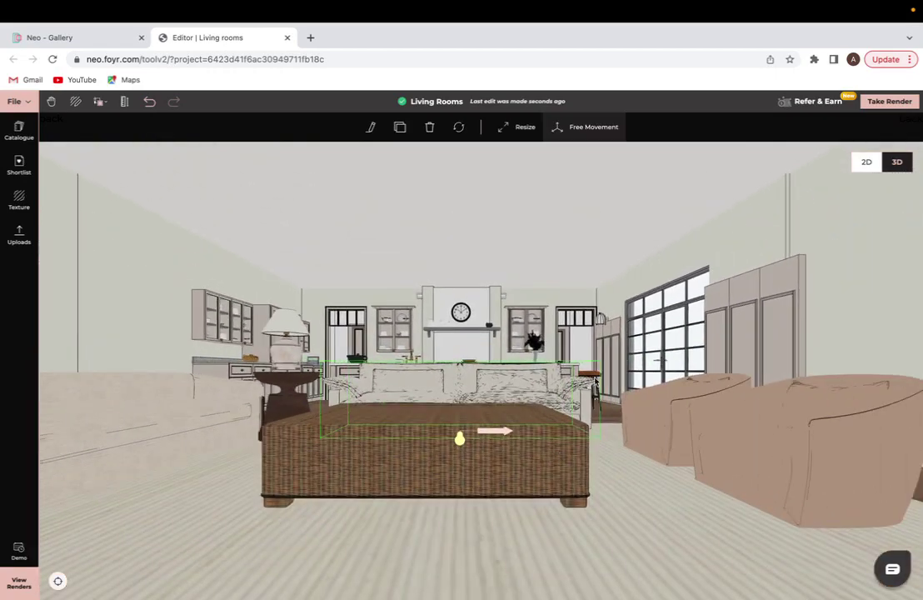
drag(614, 349, 614, 377)
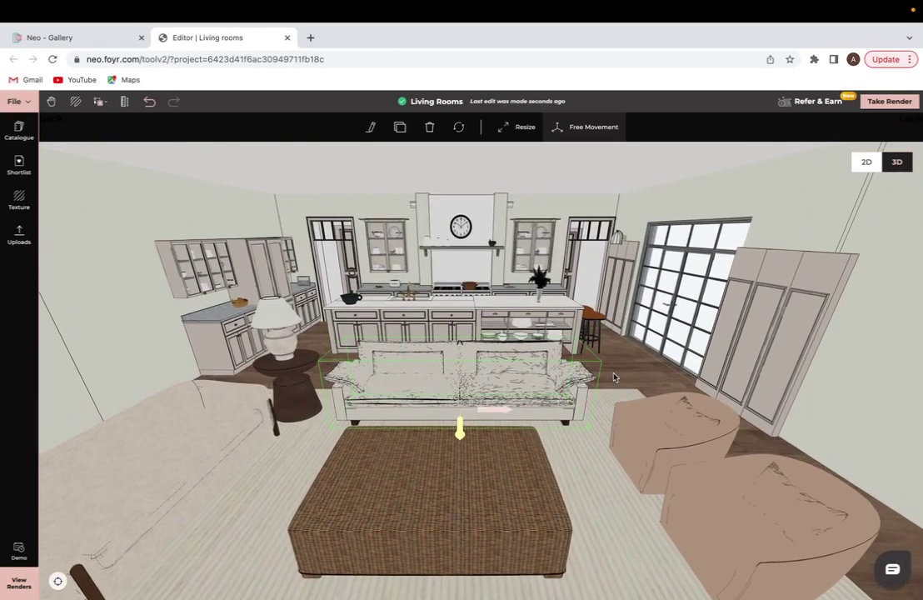
Drop the White Colour Table Top Plant onto the wicker ottoman
click(19, 163)
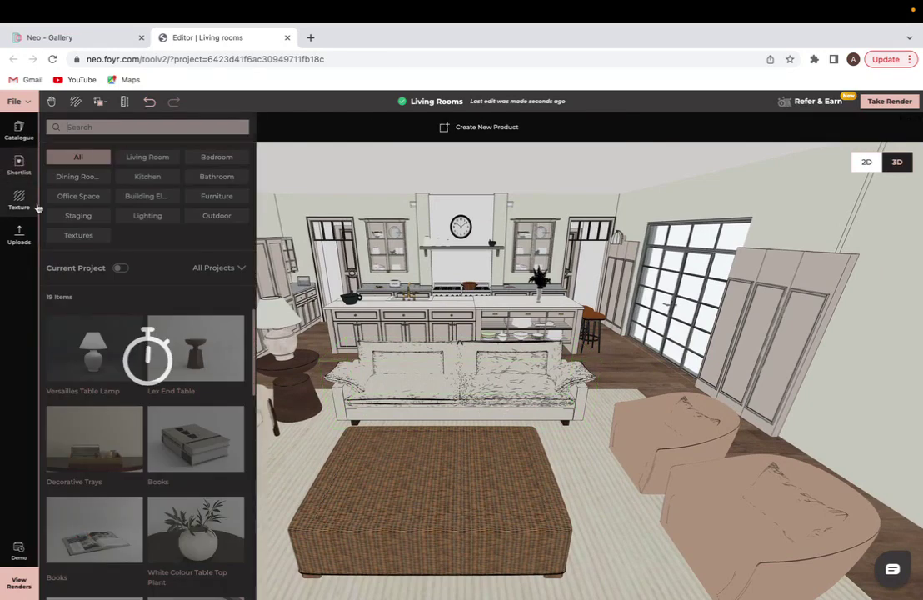
scroll(197, 523, down, 3)
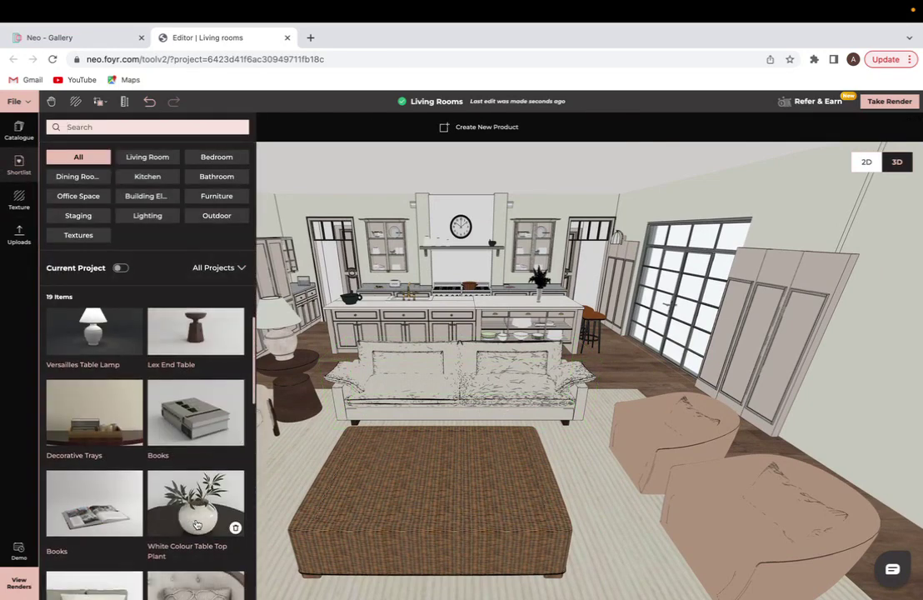
click(213, 425)
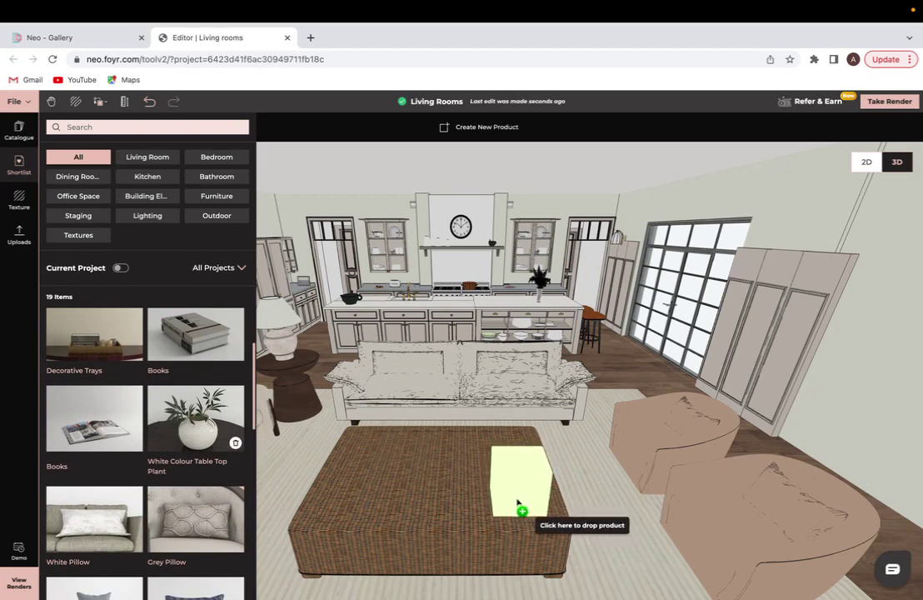
click(504, 487)
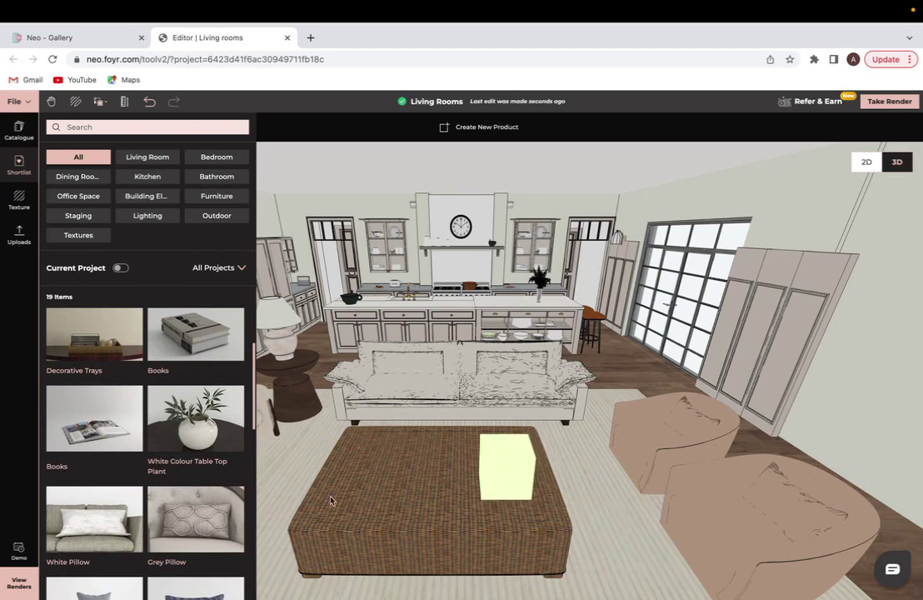
Place the stacked Books on the ottoman and resize them taller to 0.317 m
click(186, 347)
click(438, 486)
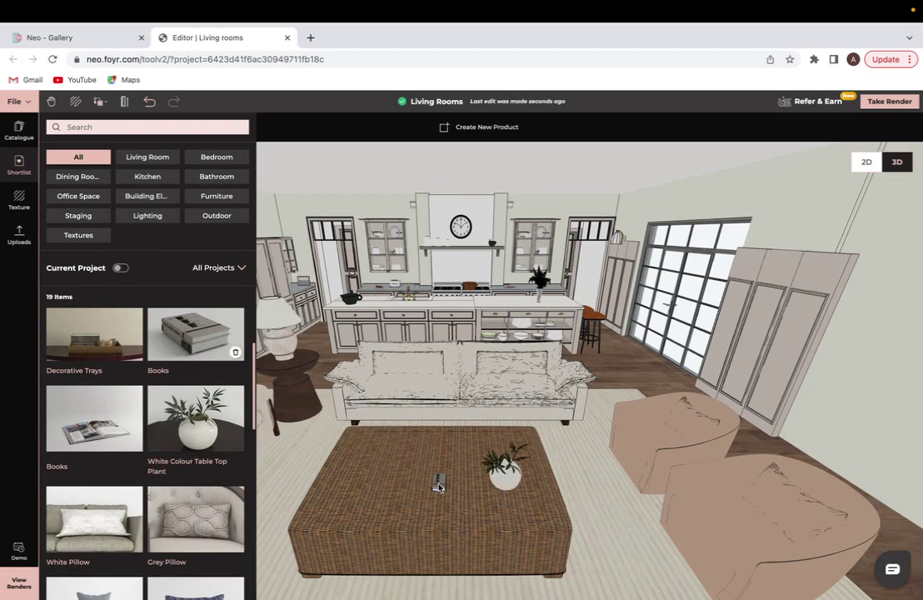
click(439, 487)
click(516, 126)
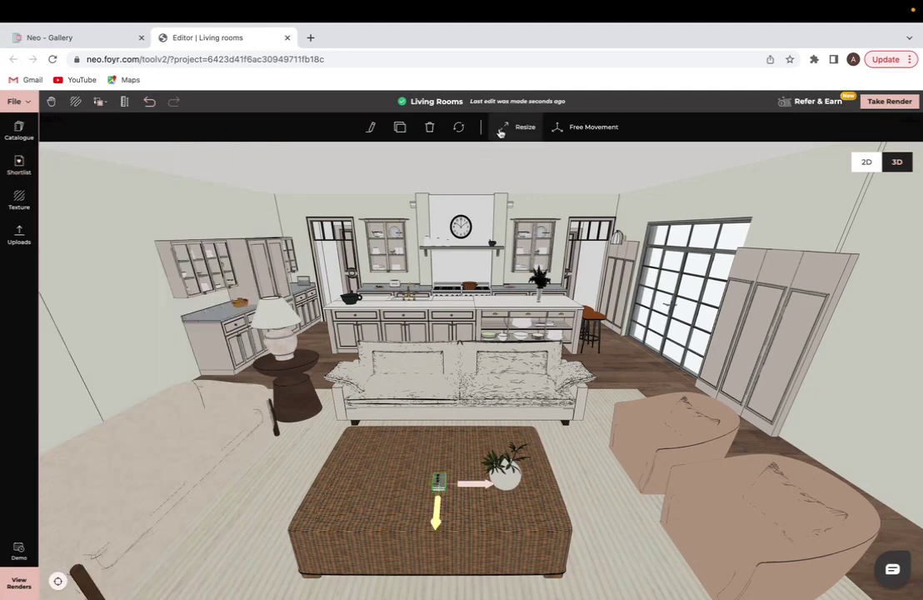
drag(440, 482, 444, 523)
click(443, 486)
Add an open book on the ottoman's left and Decorative Trays at its back
click(22, 168)
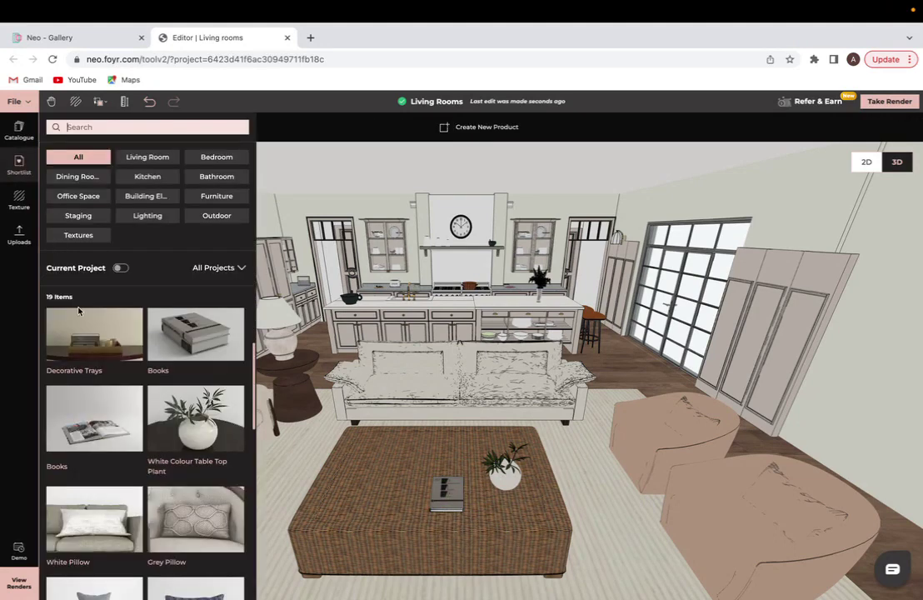
click(125, 421)
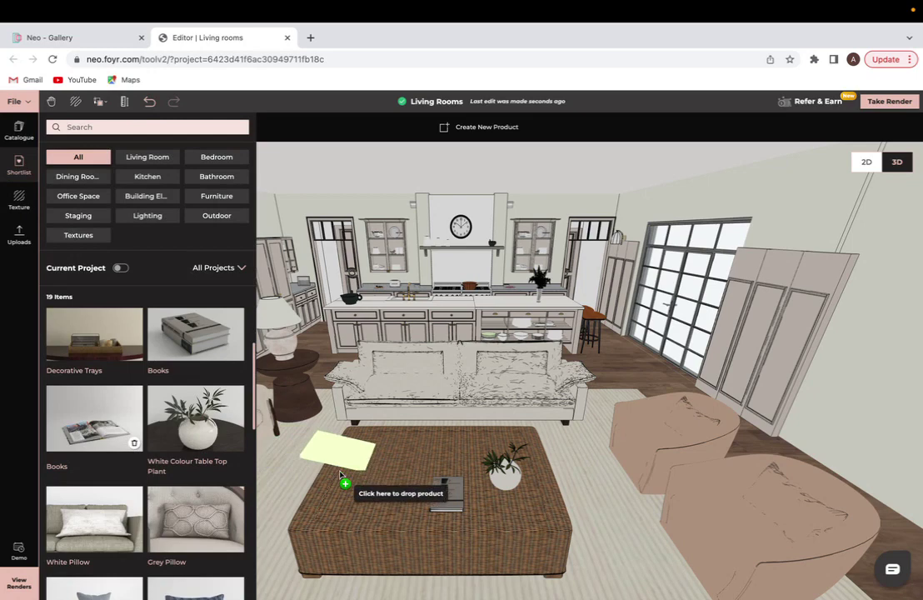
click(364, 508)
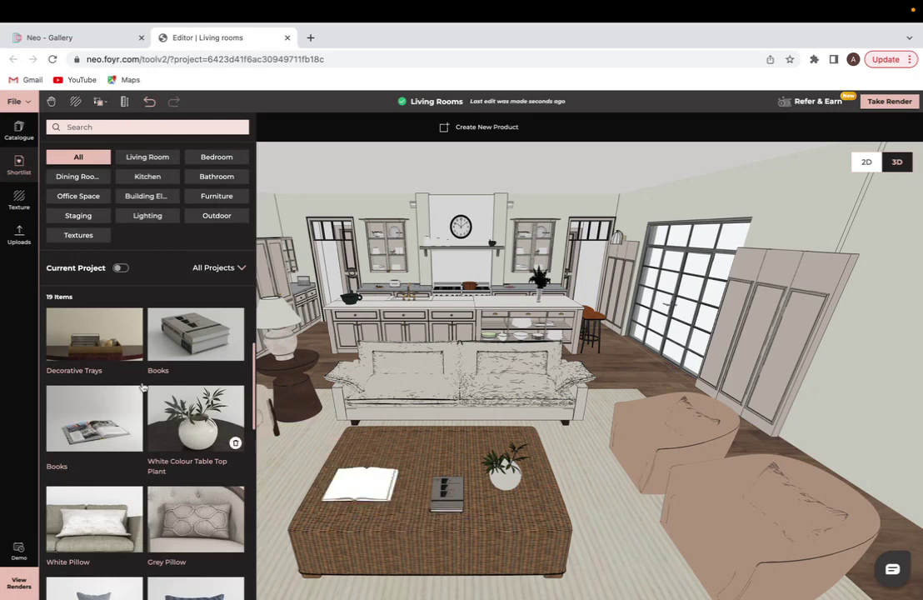
click(116, 333)
click(428, 435)
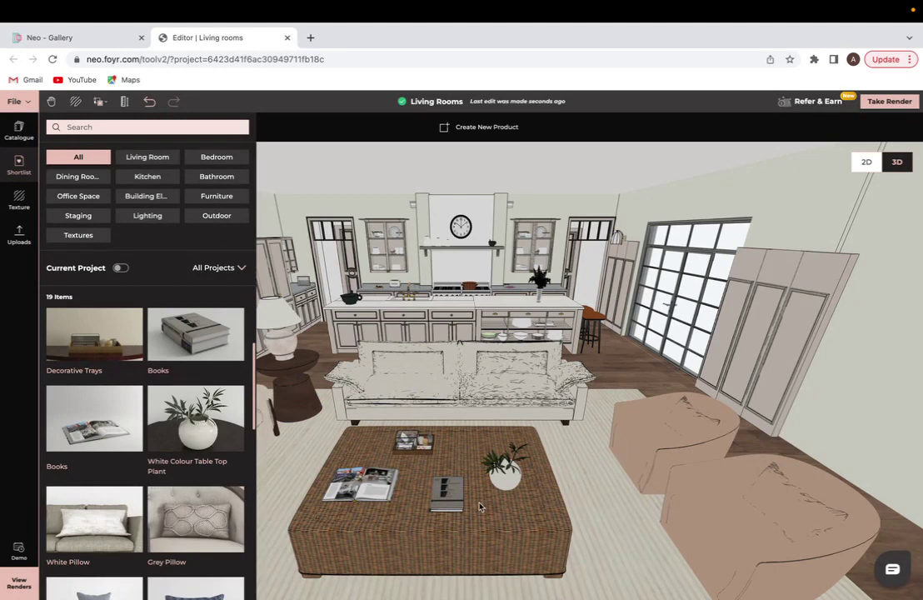
click(504, 462)
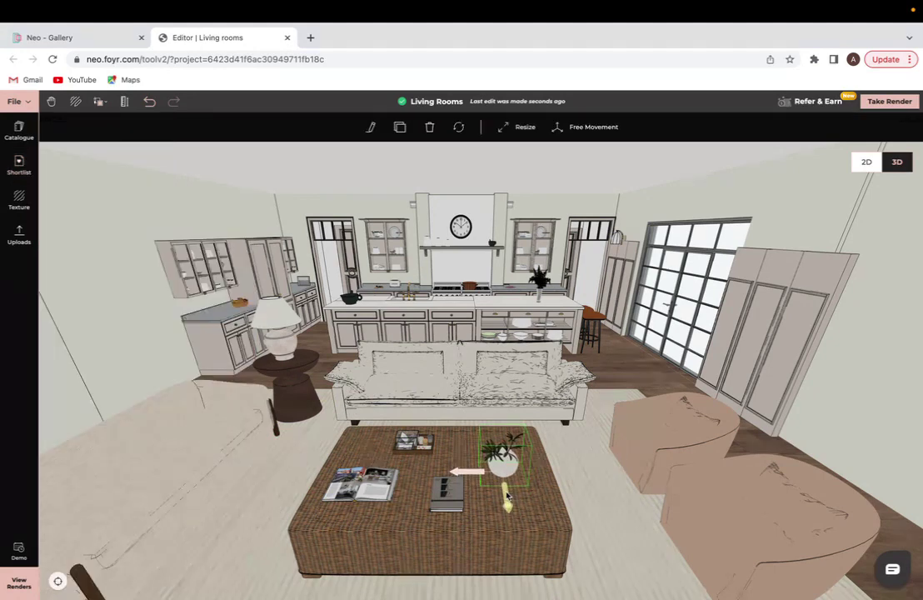
Drag the White Pillow from the Shortlist into the room
click(18, 162)
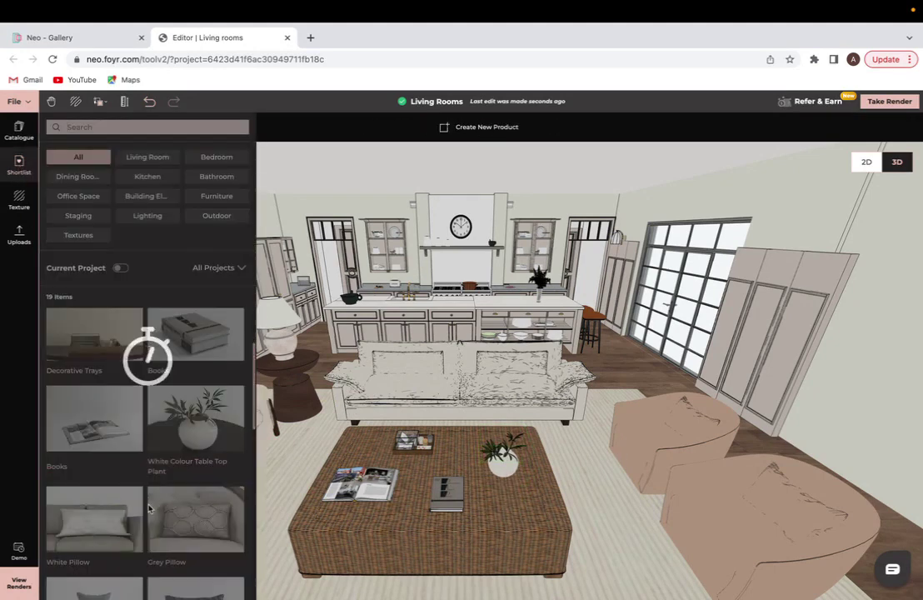
scroll(149, 510, down, 3)
scroll(149, 509, down, 2)
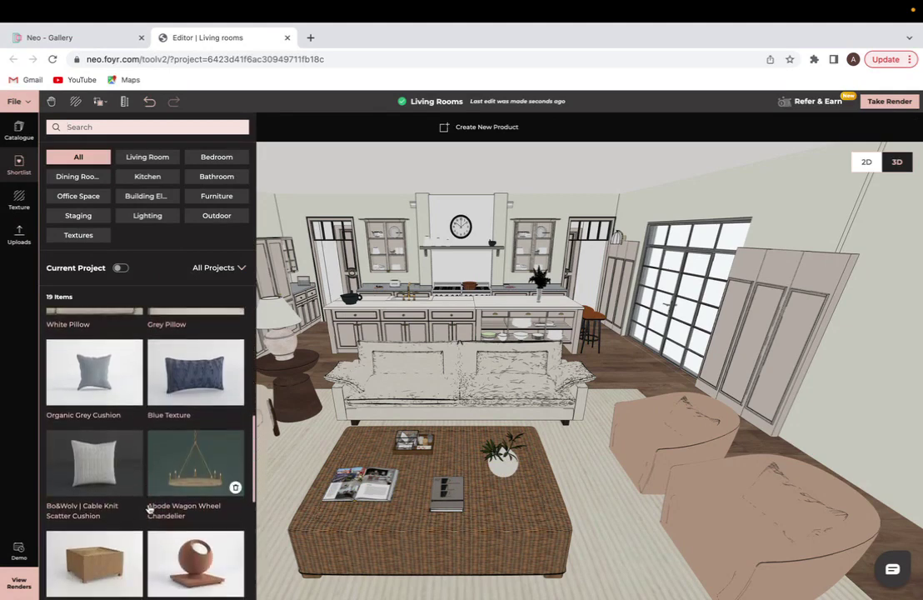
scroll(150, 510, up, 1)
scroll(149, 510, up, 4)
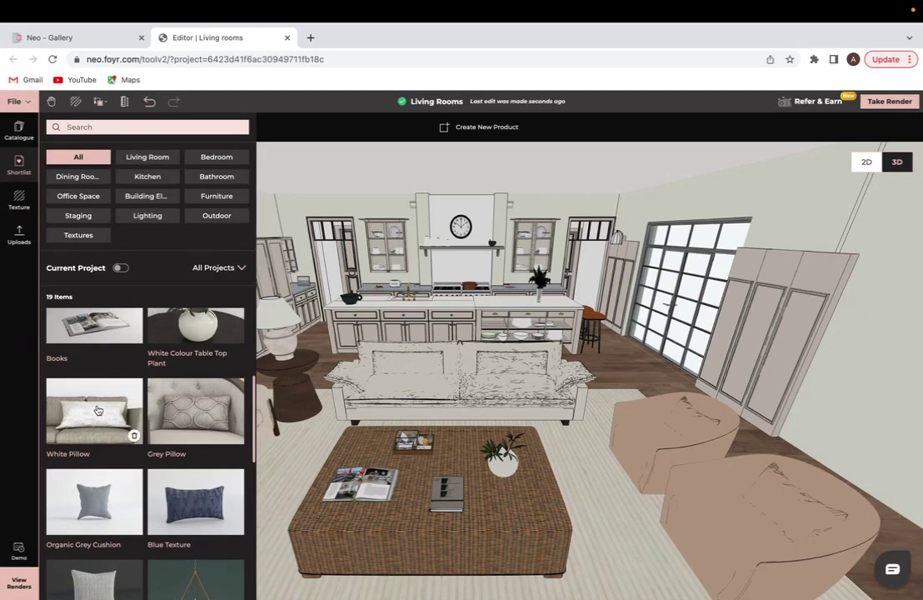
drag(97, 410, 457, 428)
scroll(456, 417, up, 5)
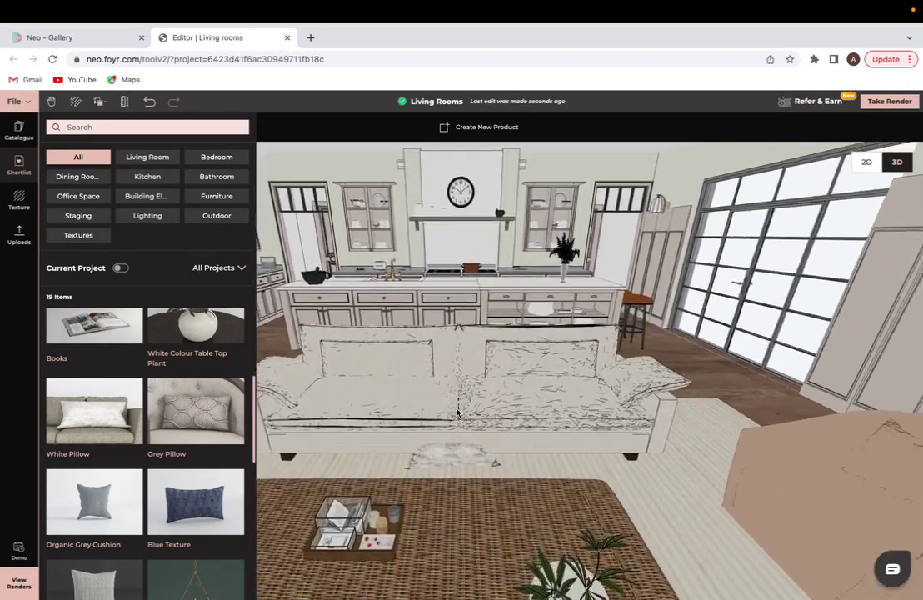
scroll(456, 427, up, 2)
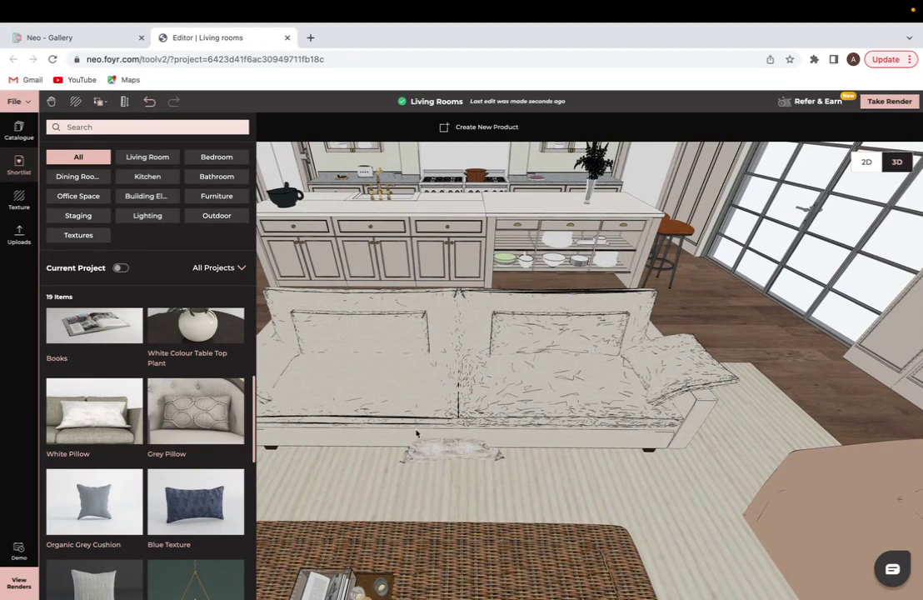
Lift the pillow onto the sofa with Free Movement and centre it on the cushions
click(450, 450)
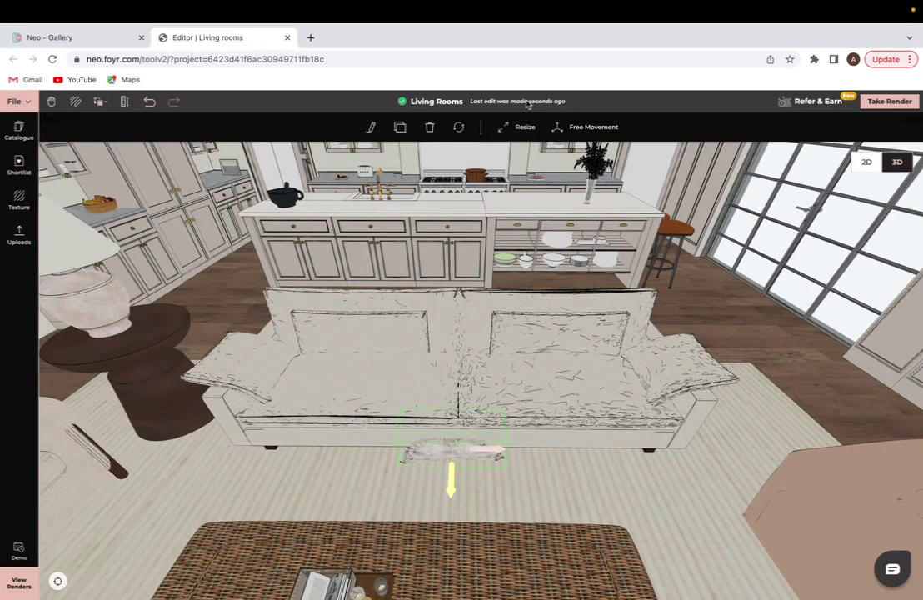
click(574, 128)
drag(454, 416, 453, 342)
drag(507, 285, 625, 259)
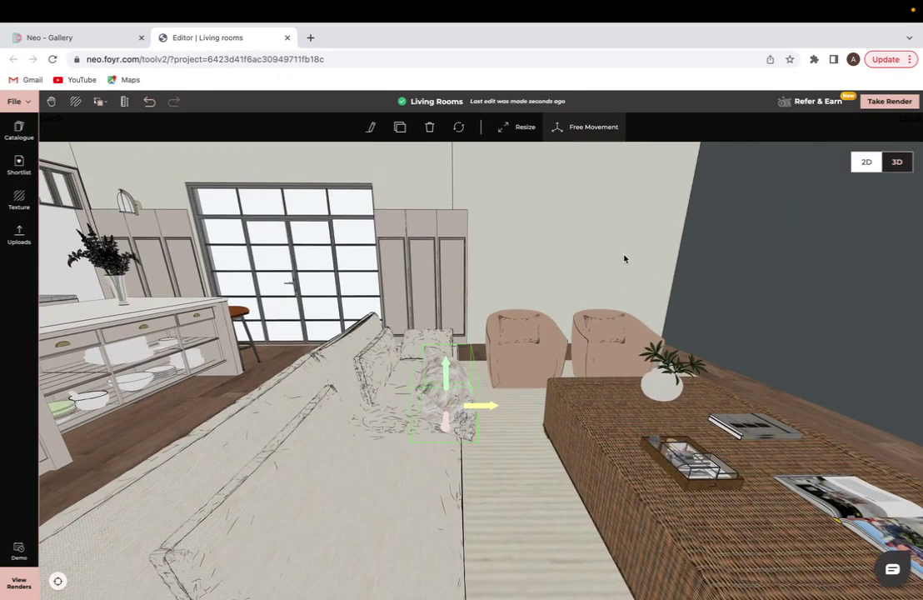
drag(494, 407, 349, 404)
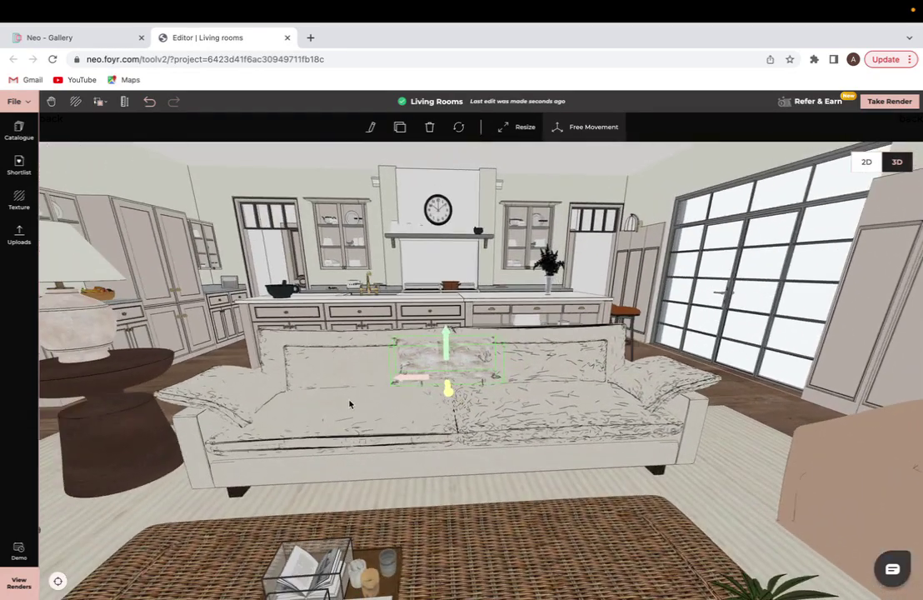
mouse_move(447, 341)
mouse_down()
mouse_move(433, 356)
mouse_move(447, 354)
mouse_up()
drag(464, 394, 476, 431)
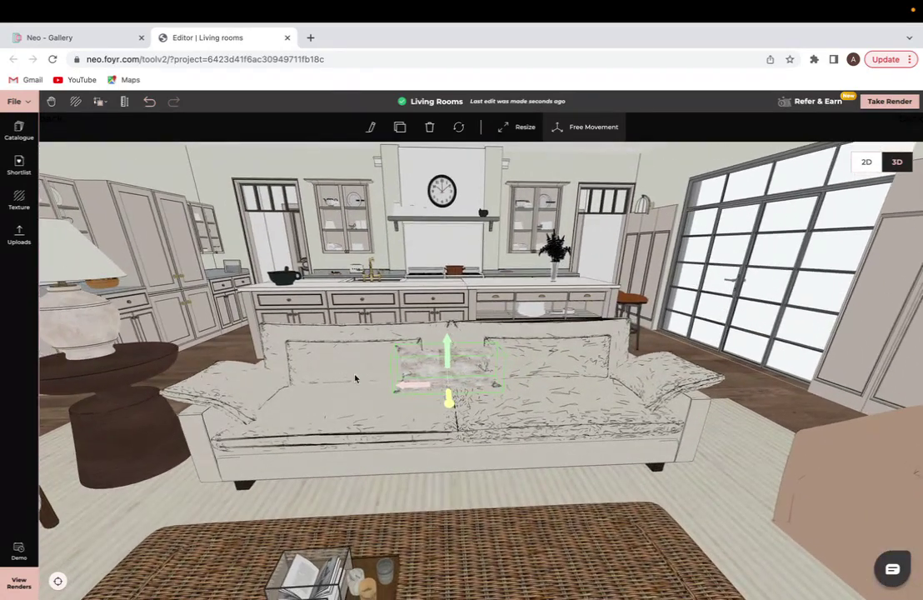
Stretch the pillow on both sides to about 1.284 m long
click(504, 129)
drag(499, 367, 582, 364)
drag(398, 370, 316, 371)
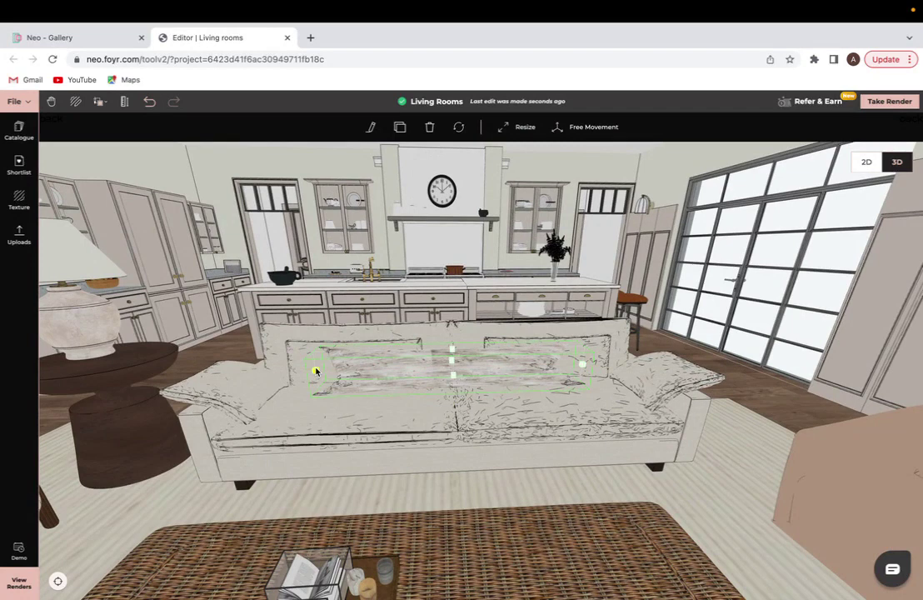
Place the striped cushion from the Shortlist and move it onto the sofa's left end
click(18, 177)
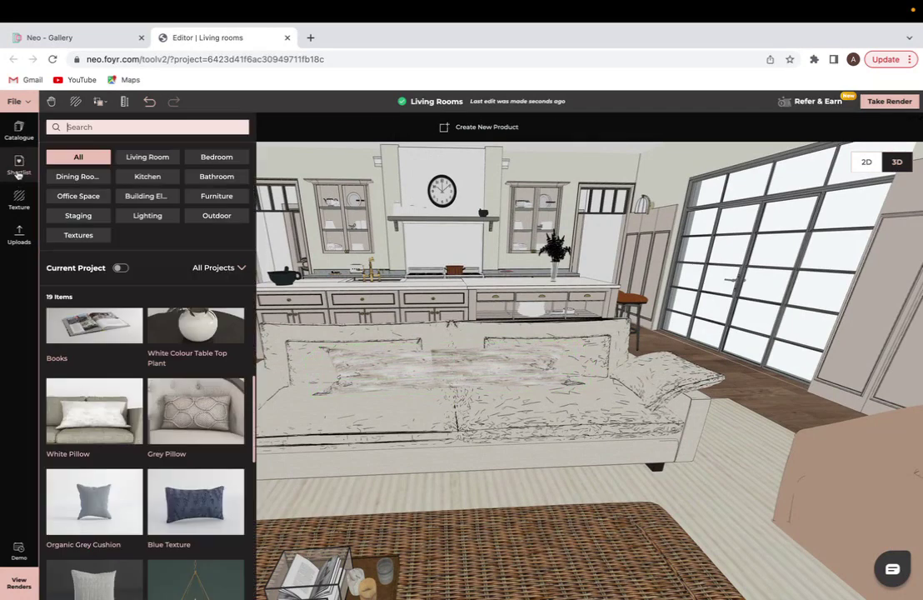
scroll(129, 476, down, 1)
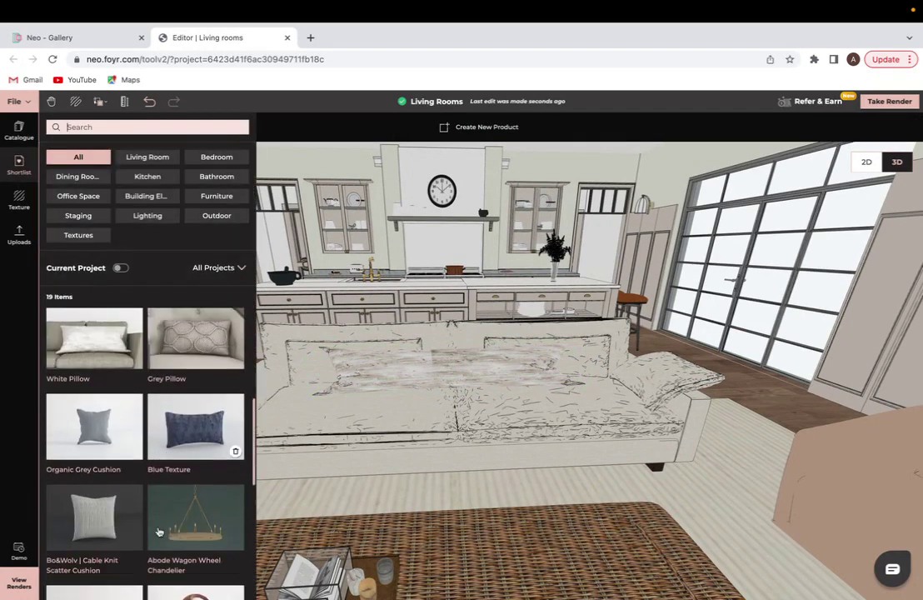
click(113, 500)
click(396, 500)
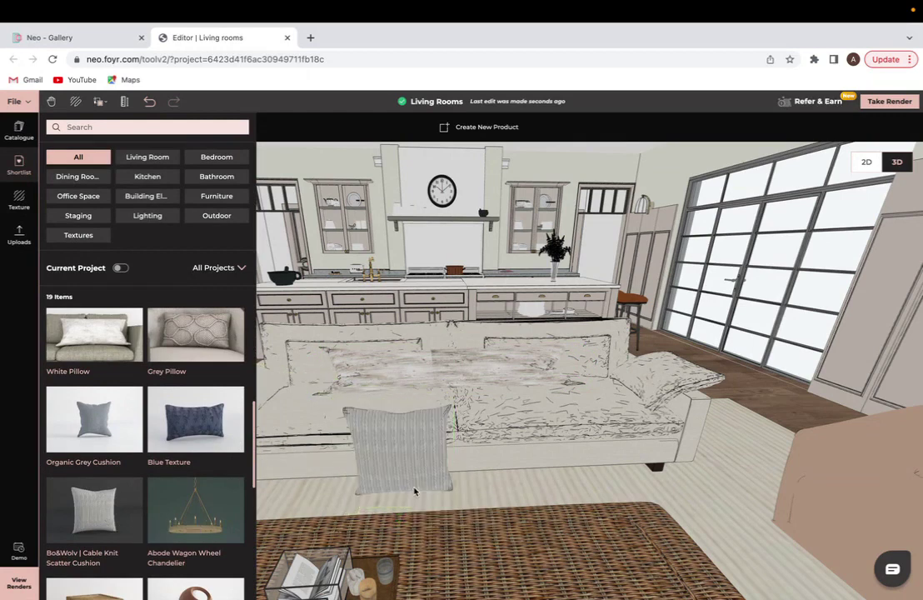
click(412, 479)
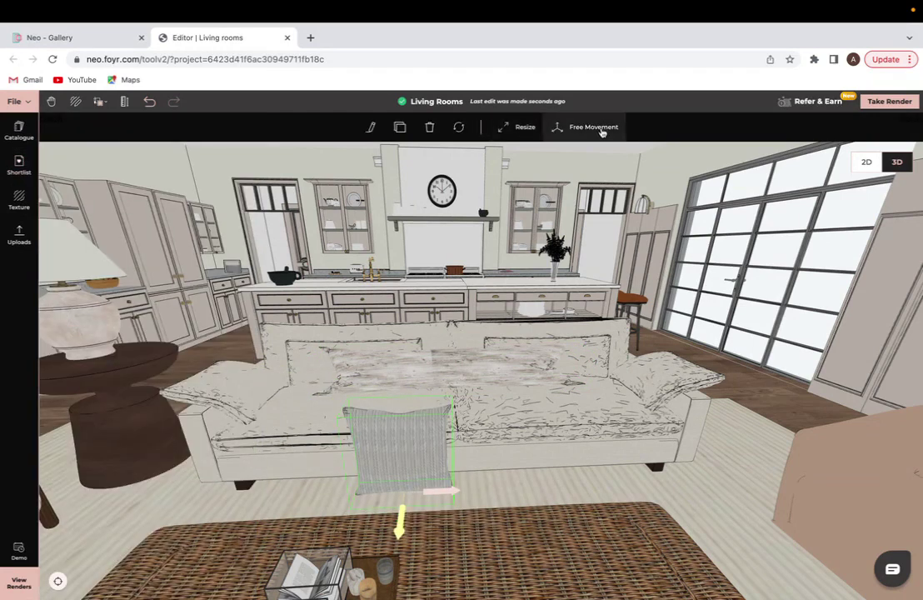
drag(402, 471, 396, 377)
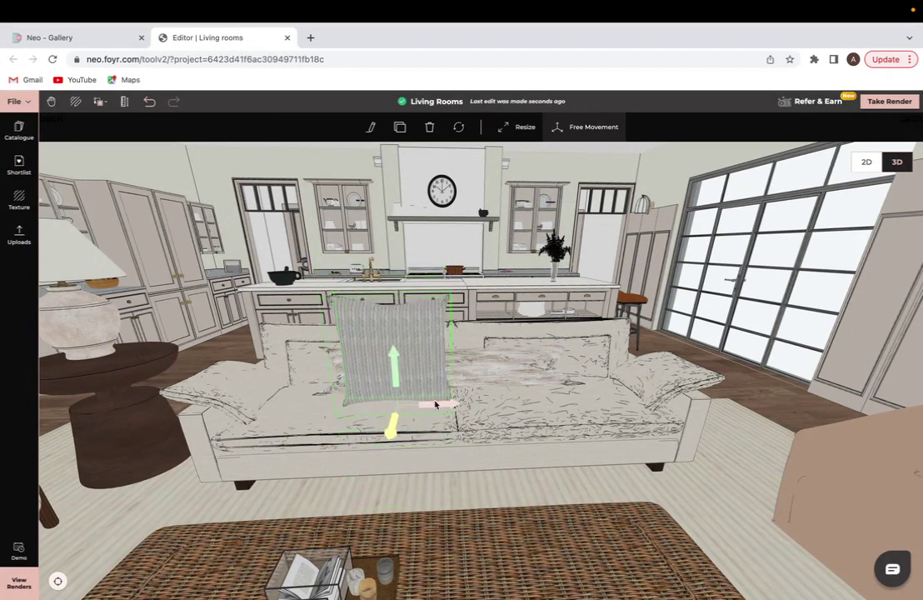
drag(435, 405, 347, 405)
drag(294, 433, 323, 387)
Angle the striped cushion against the sofa back and slide it further left
click(458, 127)
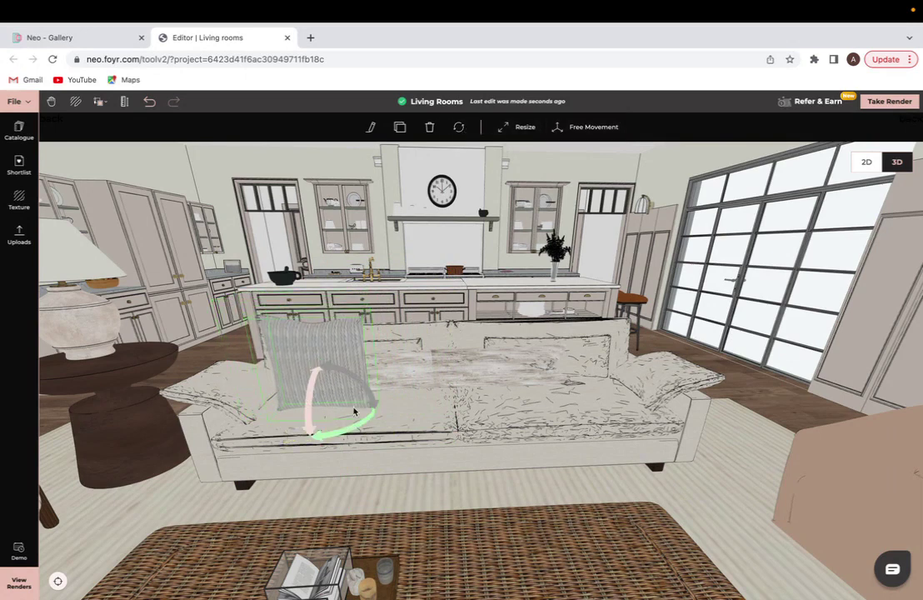
drag(331, 435, 469, 476)
click(289, 394)
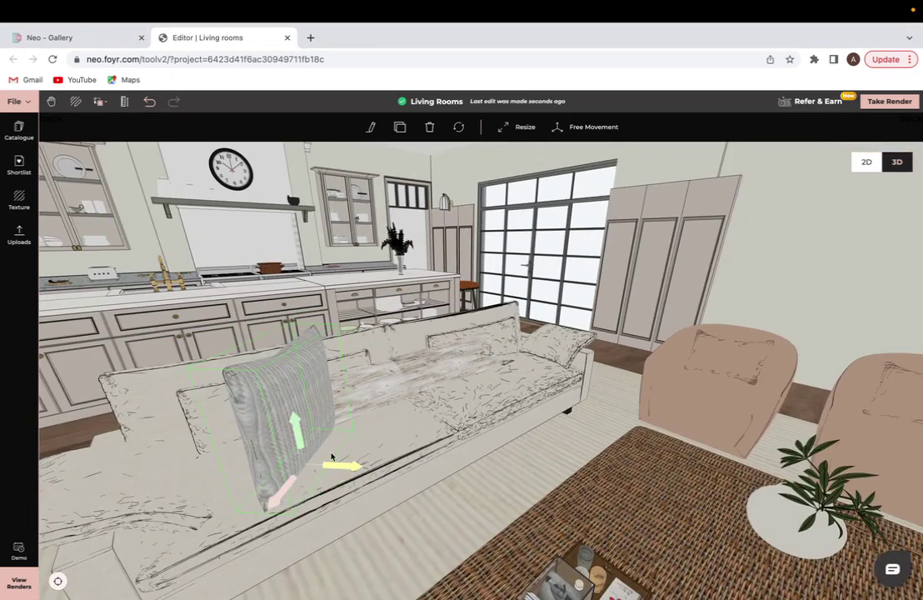
drag(338, 468, 279, 462)
drag(374, 409, 381, 457)
Shrink the striped cushion shorter and narrower, to about 0.486 m wide
click(513, 127)
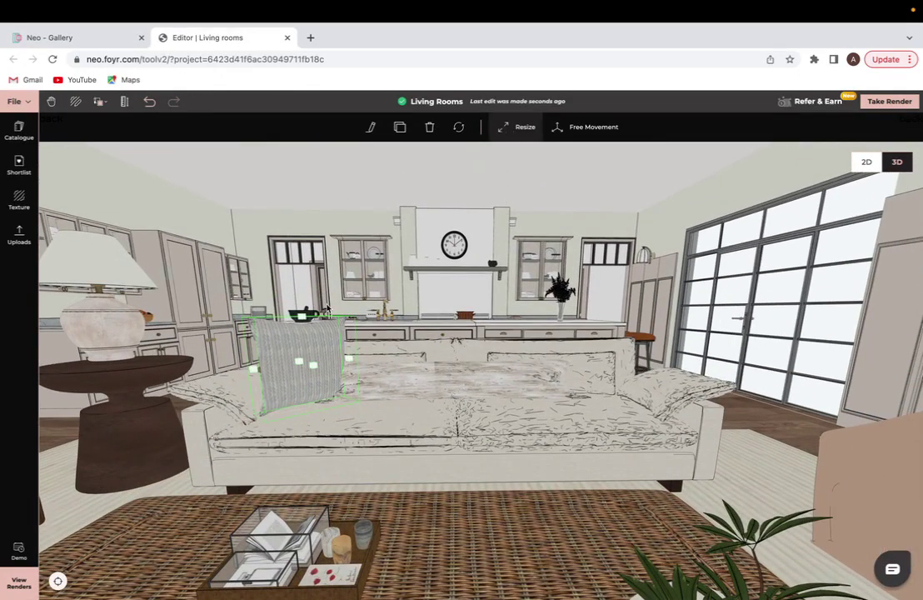
drag(301, 324, 306, 341)
drag(347, 371, 332, 371)
Place the navy Blue Texture cushion from the Shortlist onto the sofa back
click(18, 198)
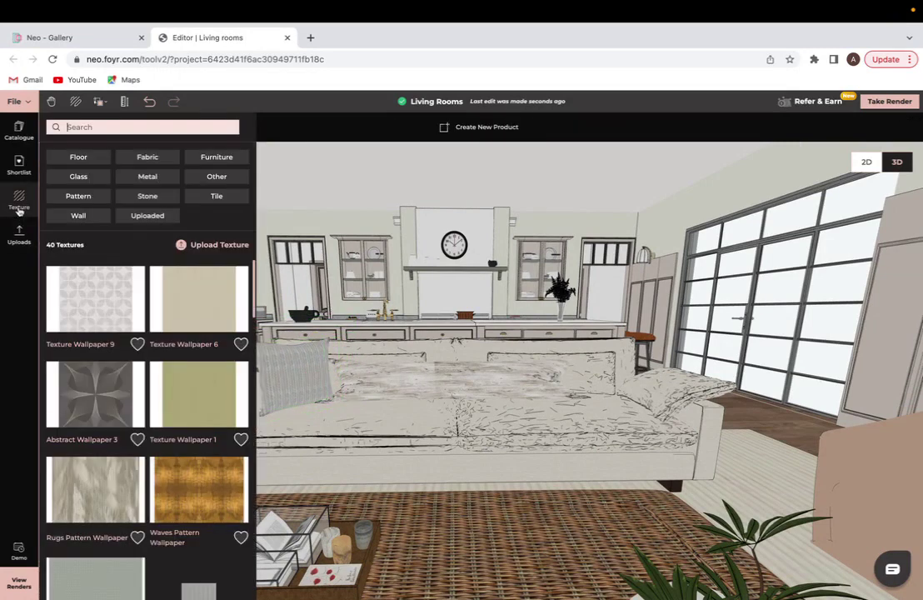
click(19, 164)
click(144, 350)
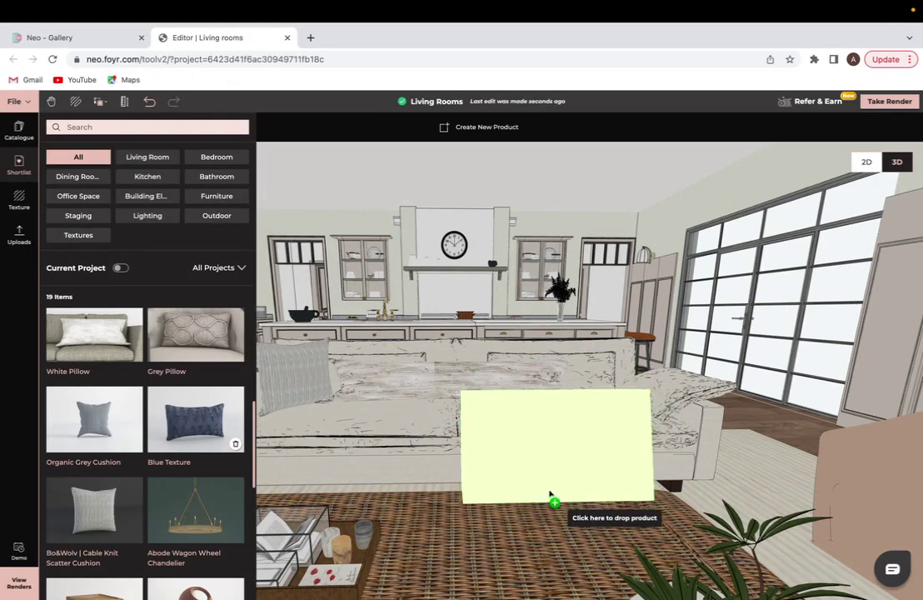
click(547, 492)
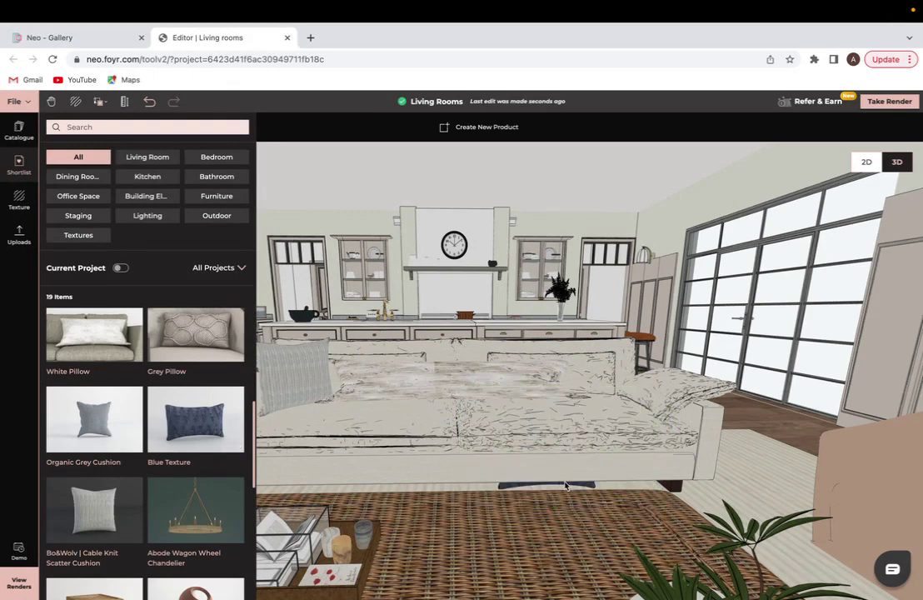
click(565, 485)
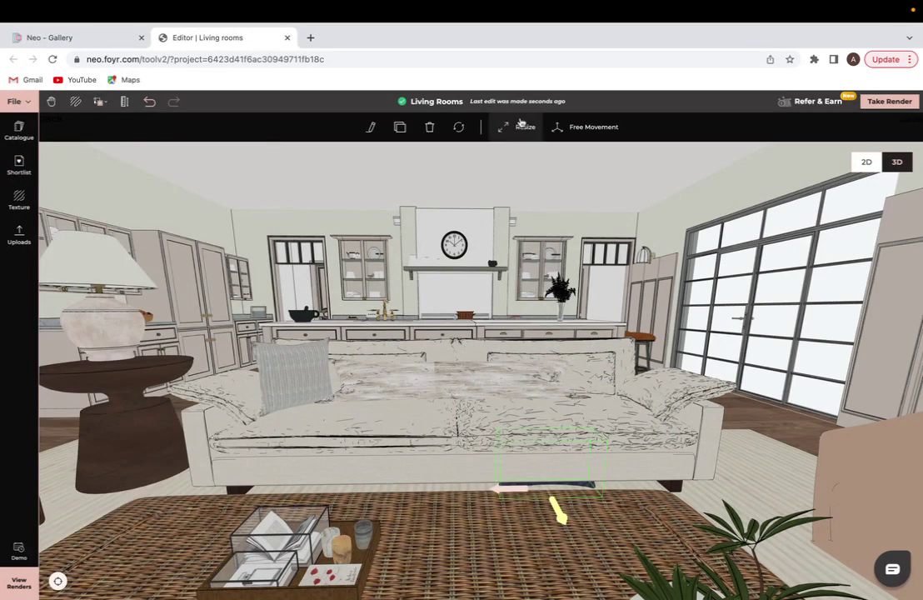
drag(549, 460, 563, 372)
Turn the blue cushion to face forward and slide it to the sofa's right side
click(458, 127)
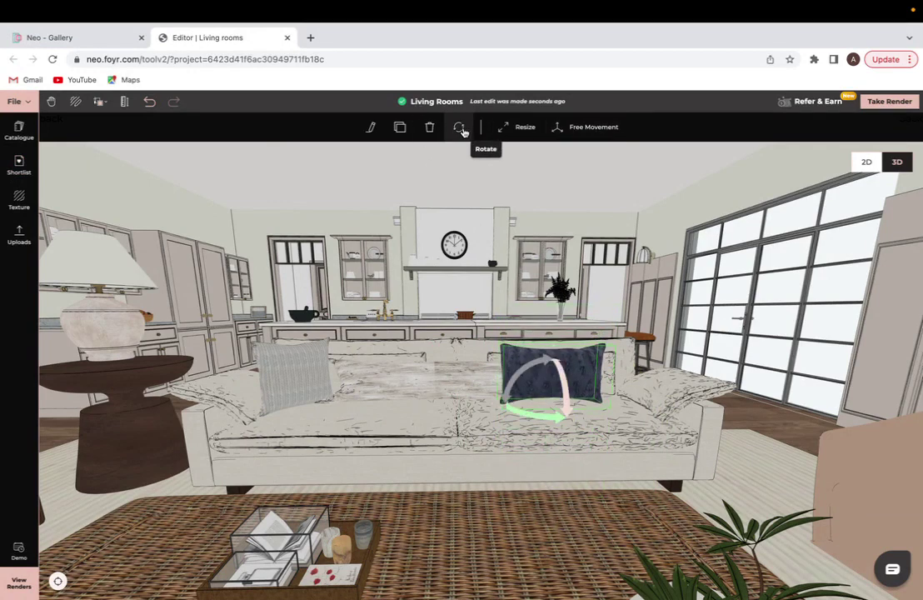
drag(552, 420, 546, 419)
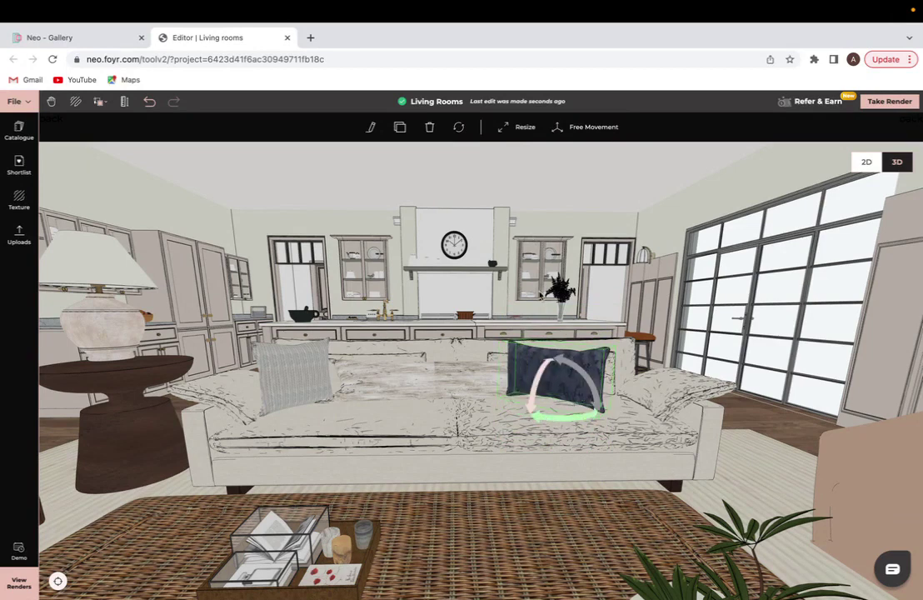
click(526, 353)
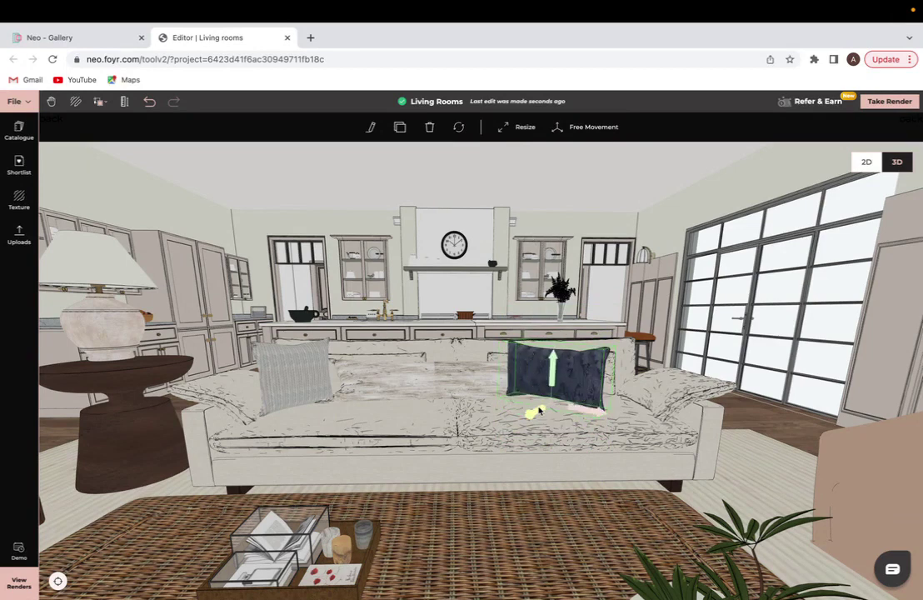
drag(540, 411, 637, 402)
Lower the navy Blue Texture cushion slightly onto the sofa seat
drag(616, 366, 617, 379)
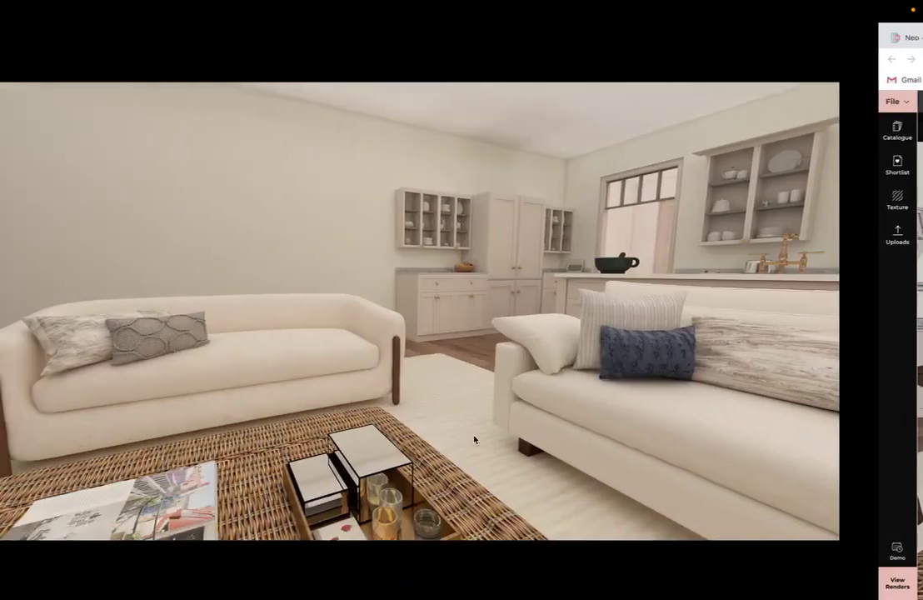